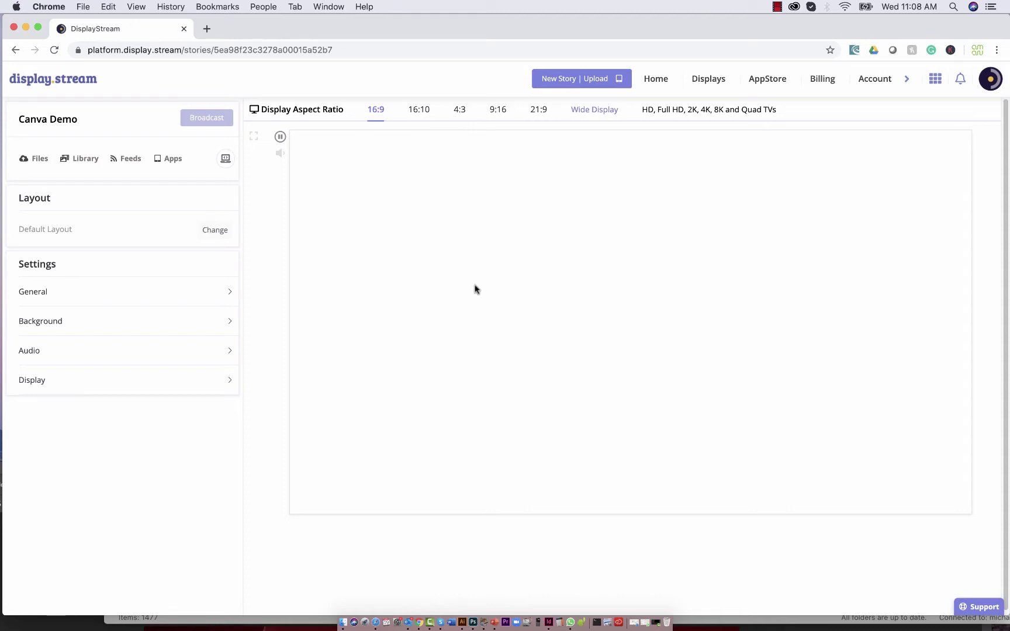
Add a blank Canvas app from Popular Applications to the Canva Demo story.
left_click(166, 166)
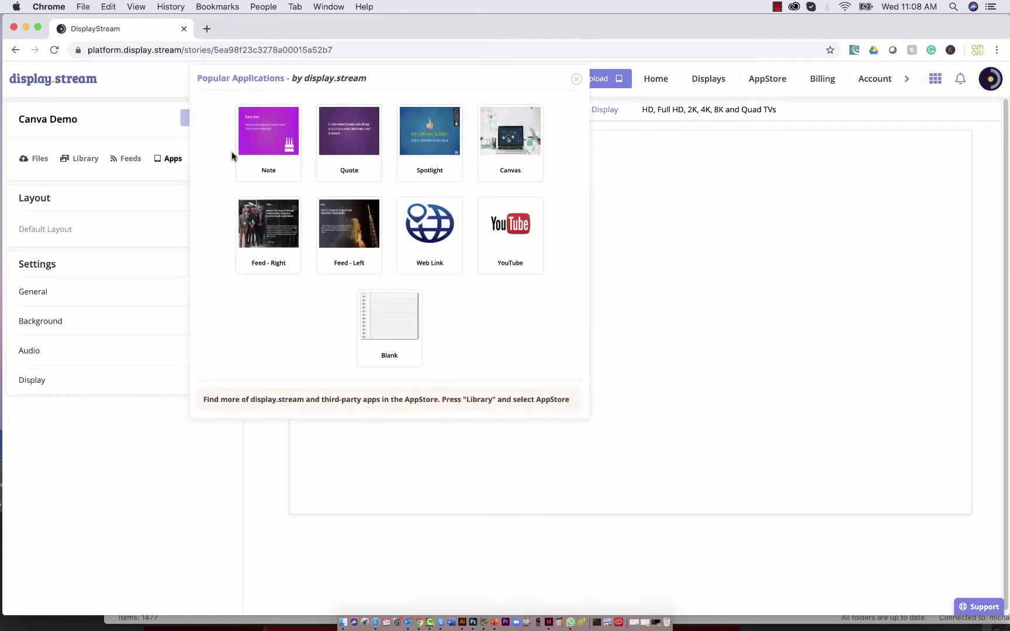
left_click(513, 158)
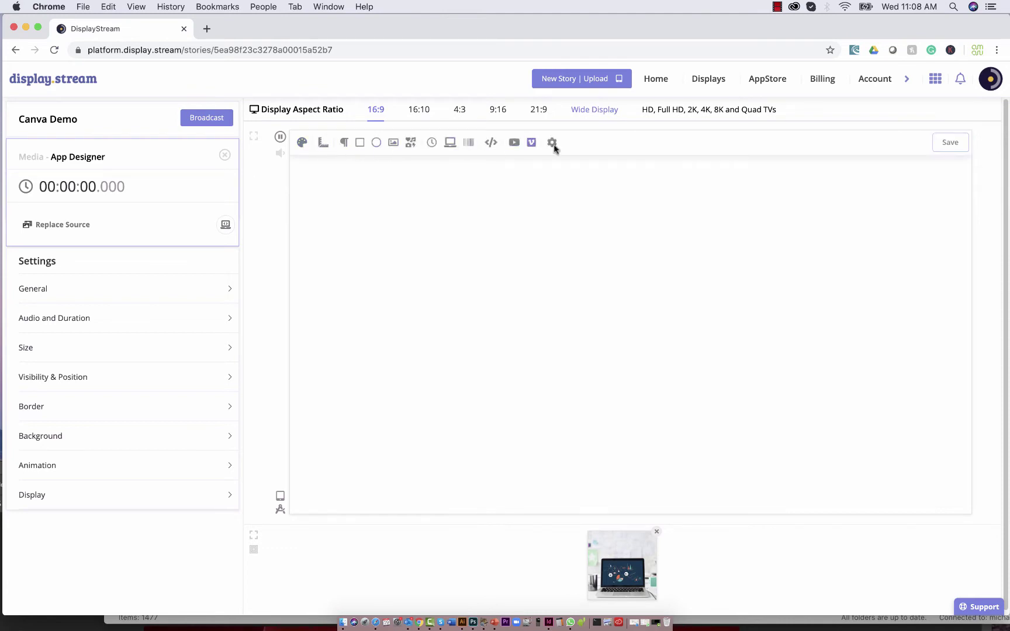
Insert the resort pool photo from the gallery and stretch it to fill the canvas.
left_click(321, 145)
left_click(321, 144)
left_click(394, 143)
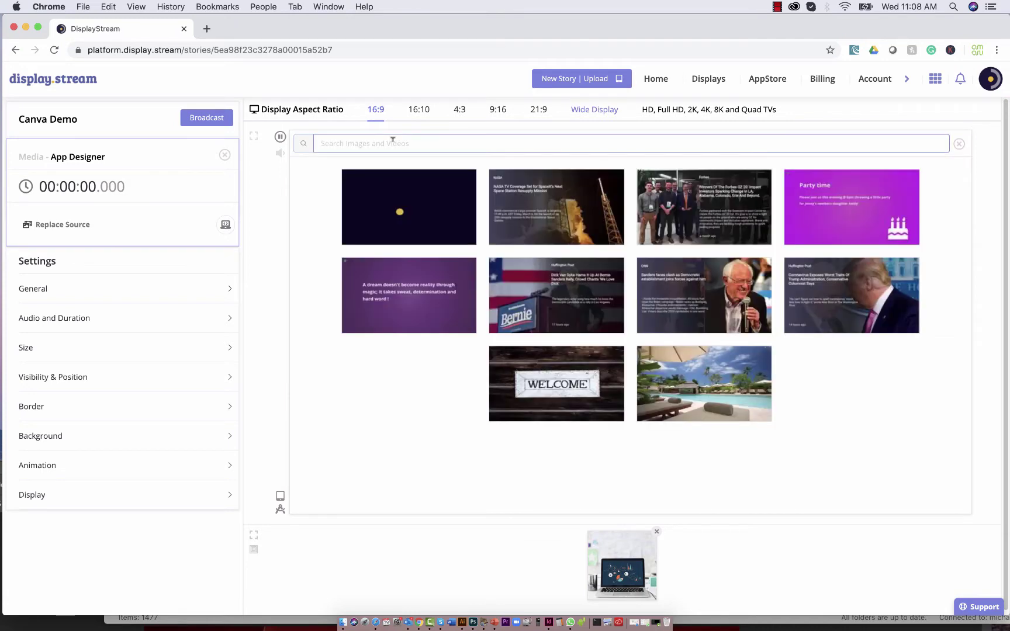
left_click(681, 371)
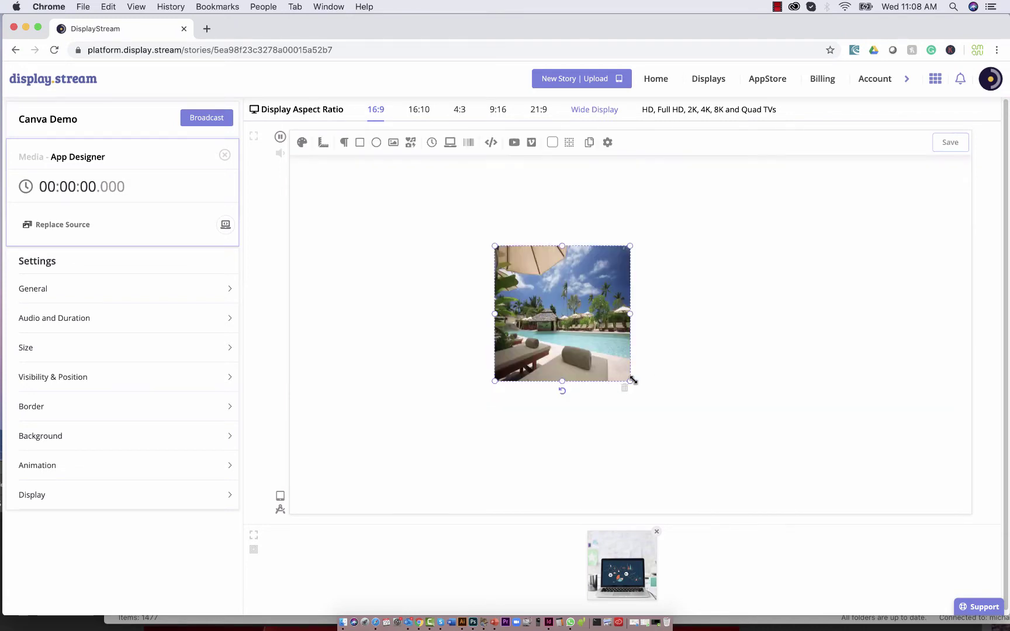
left_click_drag(630, 380, 970, 512)
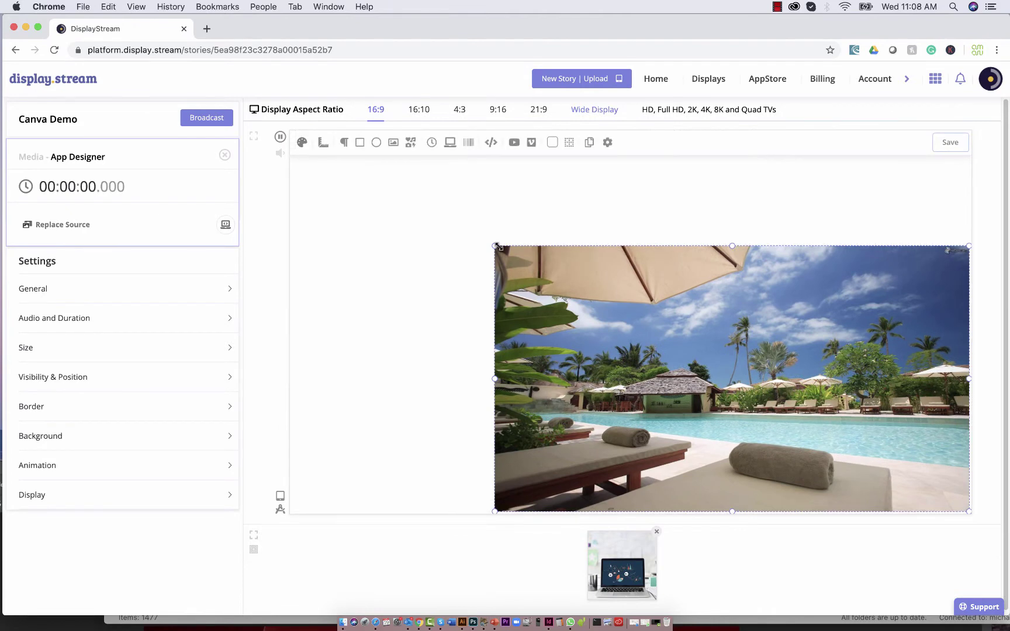
left_click_drag(495, 246, 291, 131)
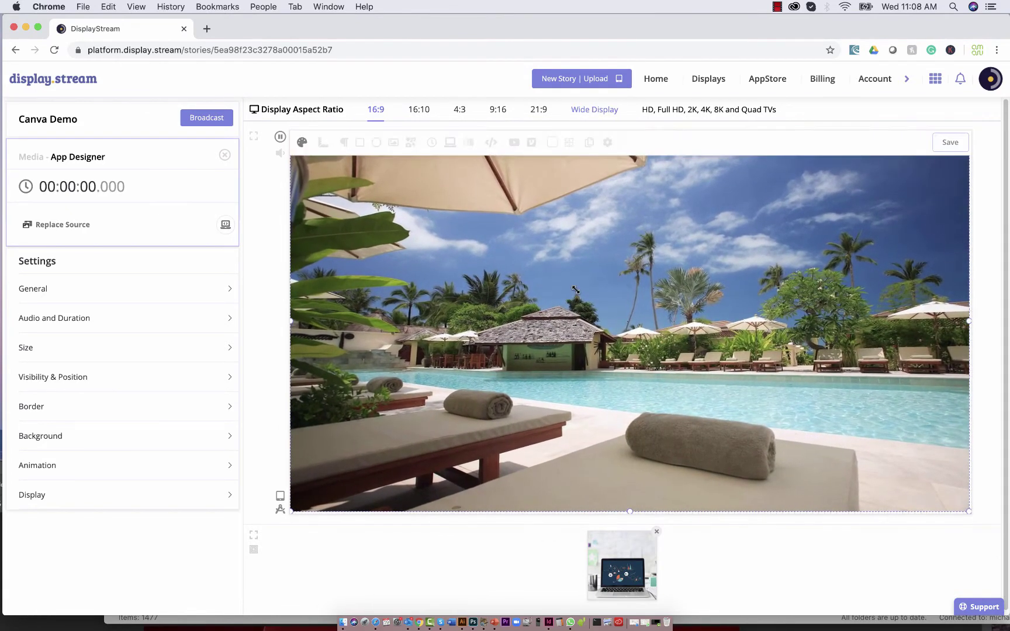
Add a rectangle and size it as a tall panel down the photo's right side.
left_click(359, 144)
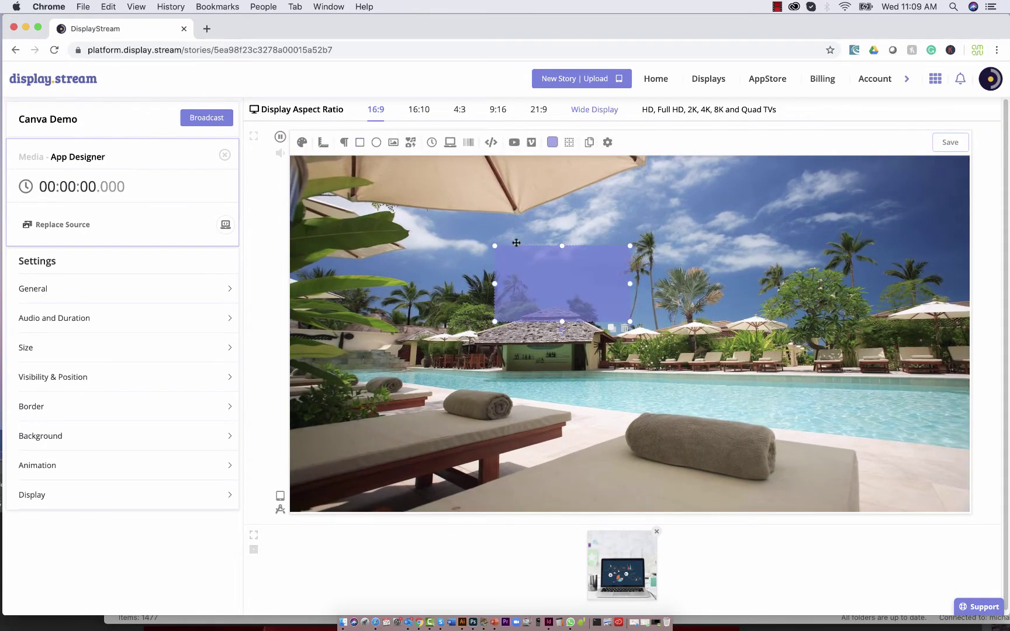
left_click_drag(516, 242, 864, 188)
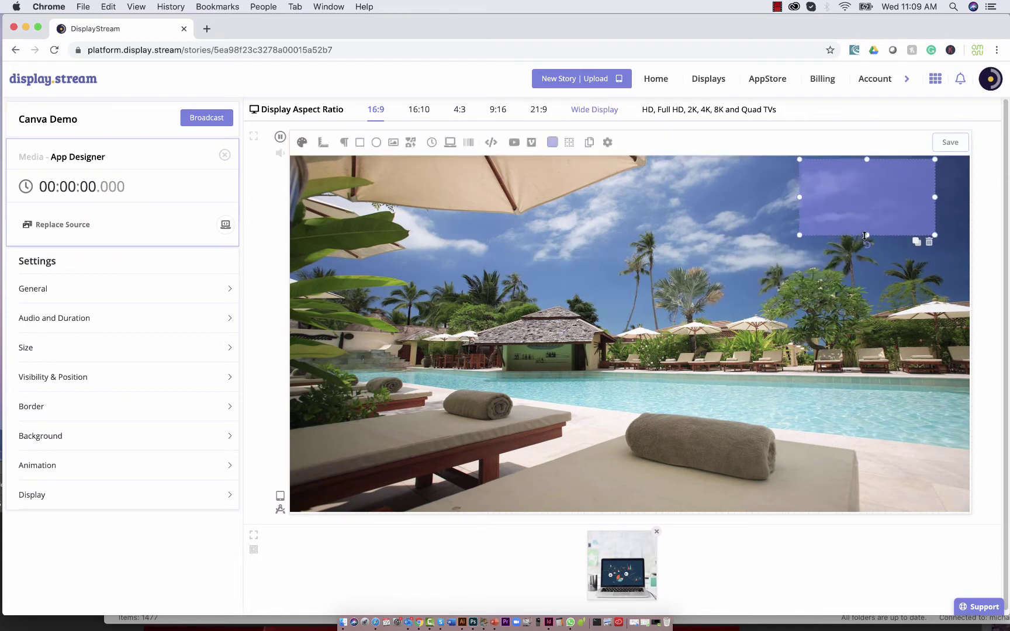
left_click_drag(866, 235, 867, 485)
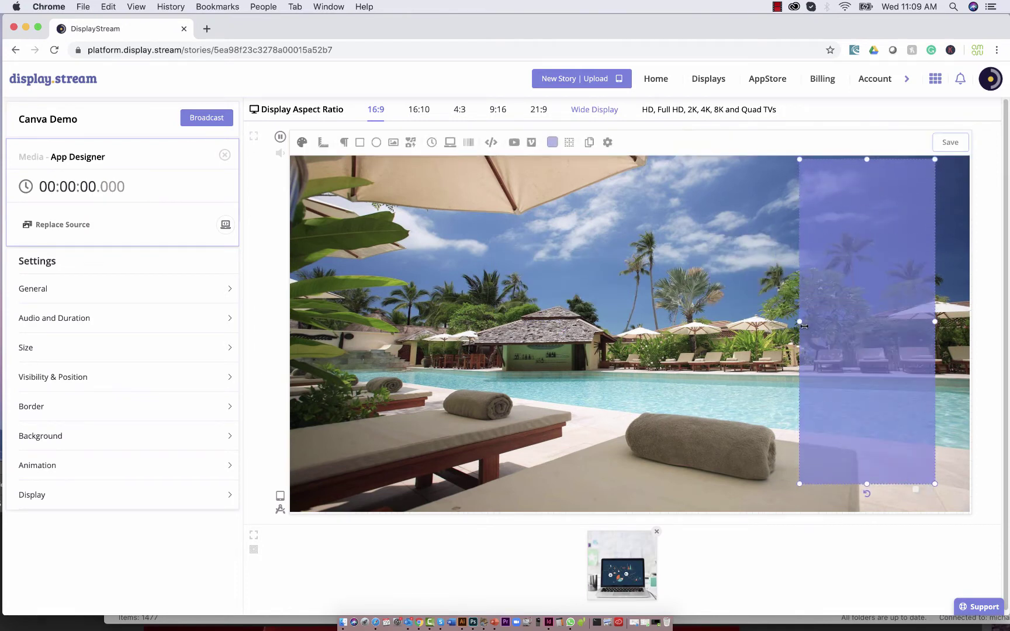
left_click_drag(804, 327, 769, 323)
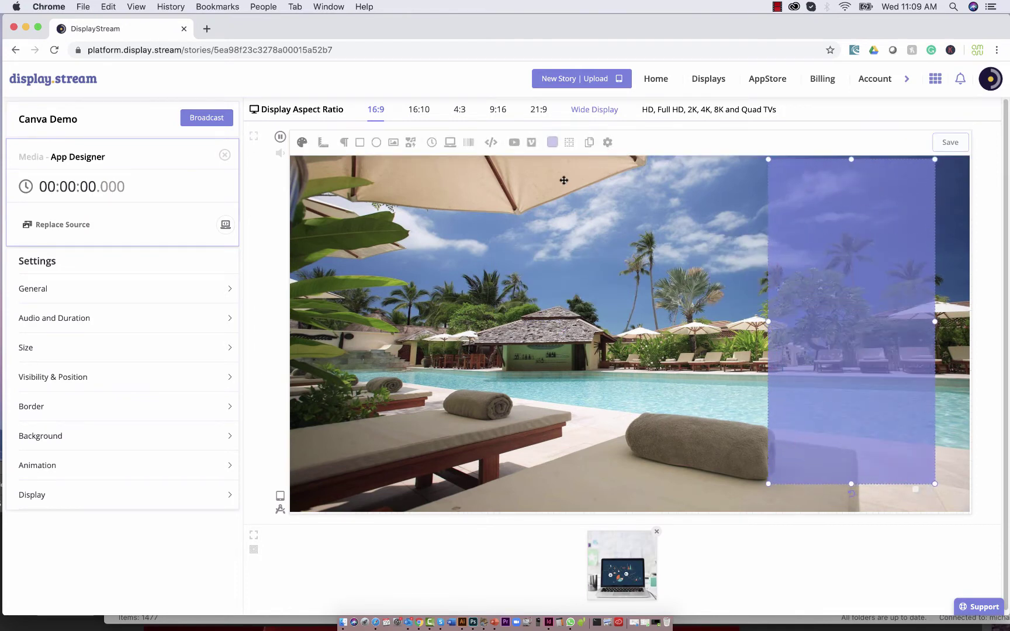
Set both gradient stops of the rectangle's fill to opaque cyan, rgba(7, 239, 215, 1).
left_click(552, 144)
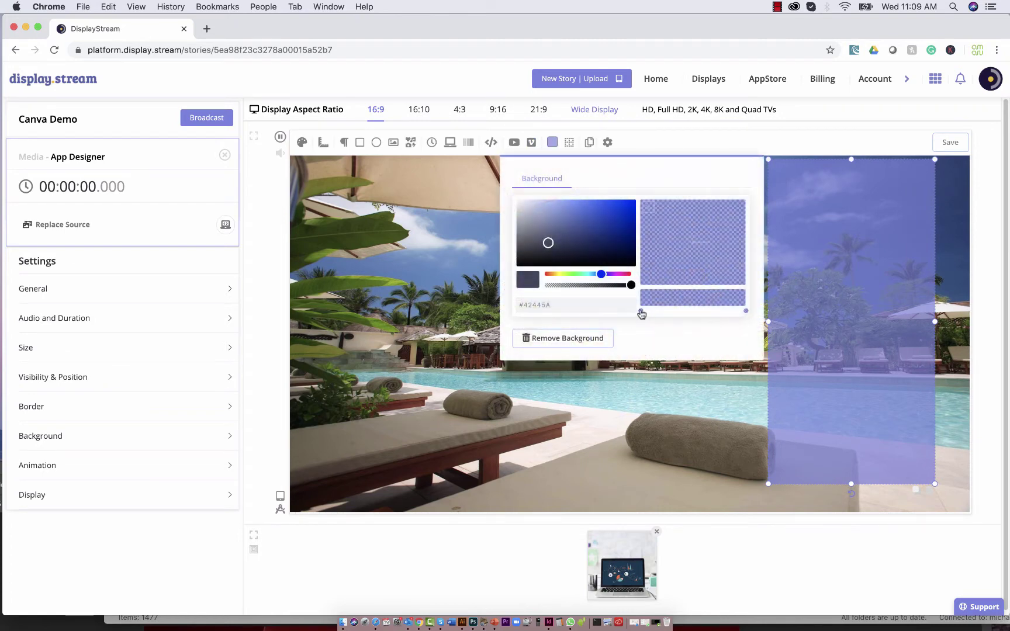
left_click(642, 311)
left_click(581, 274)
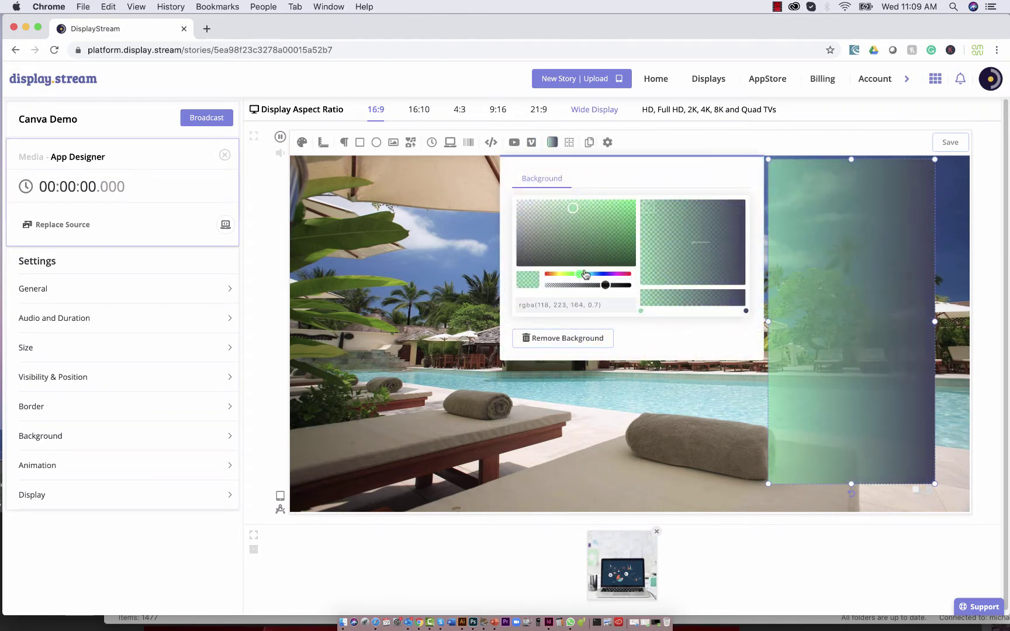
left_click(632, 206)
left_click_drag(603, 293, 638, 287)
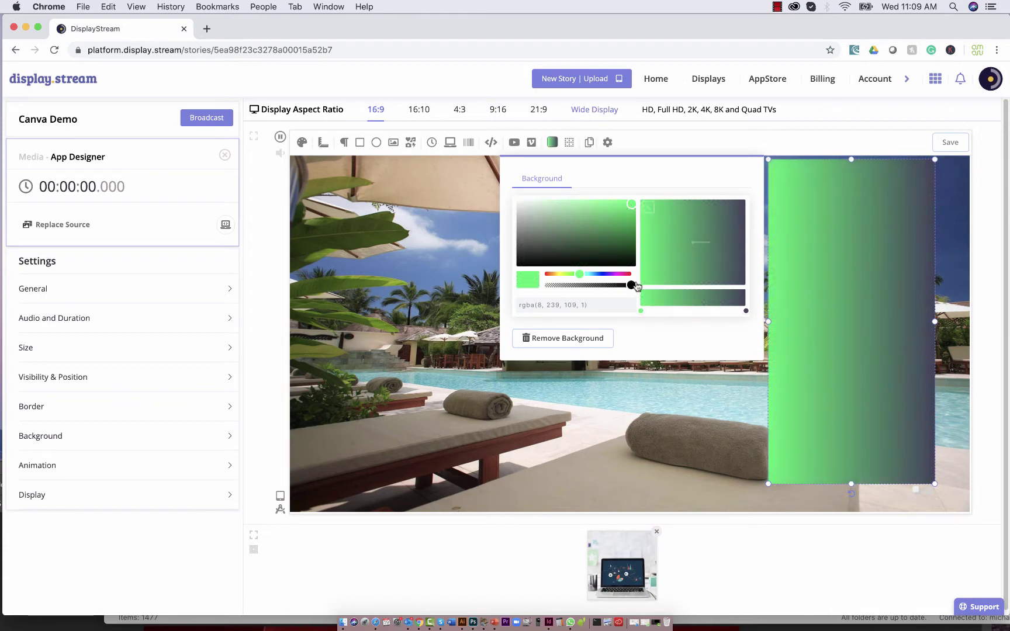
left_click(747, 312)
left_click(586, 274)
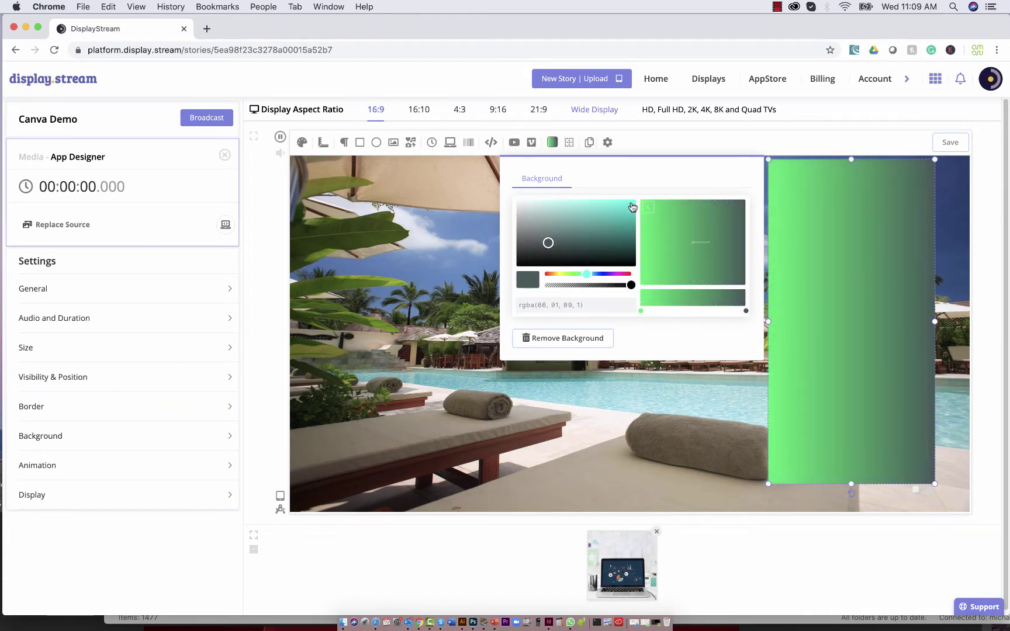
left_click(632, 206)
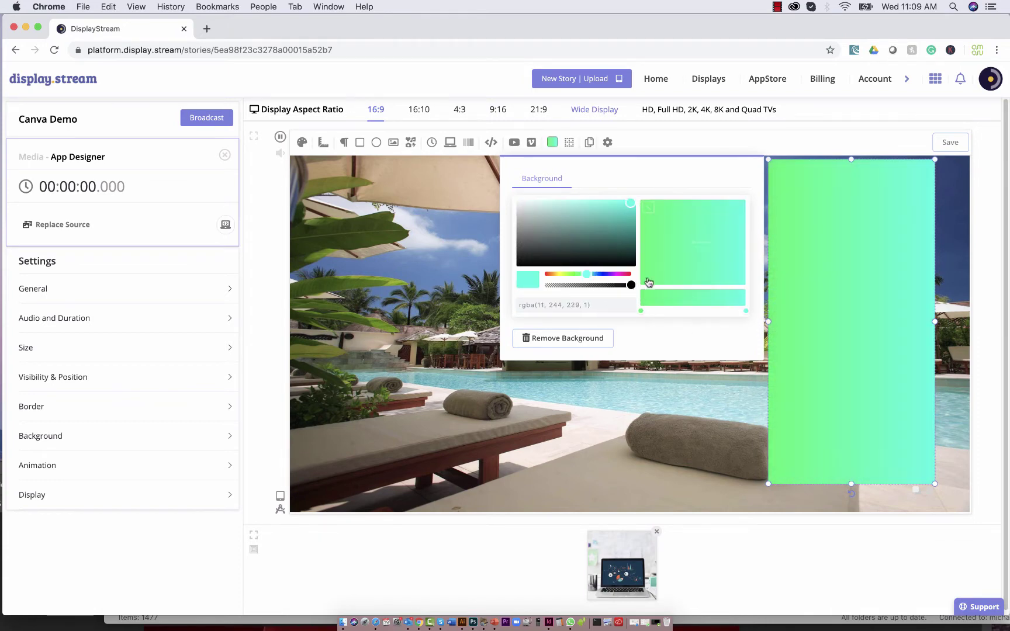
left_click(641, 313)
left_click(587, 275)
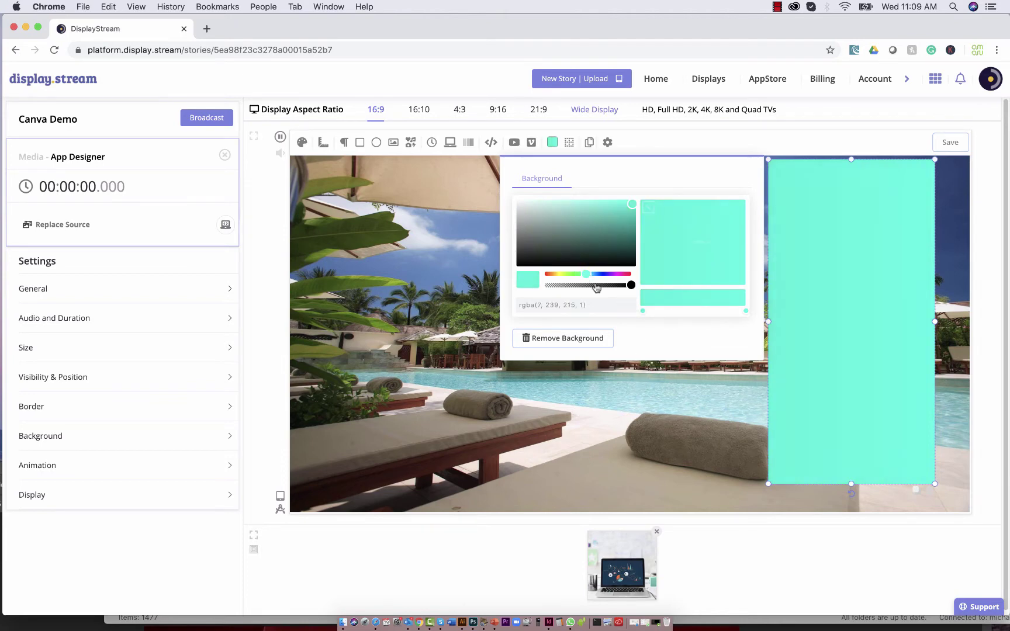
left_click(643, 378)
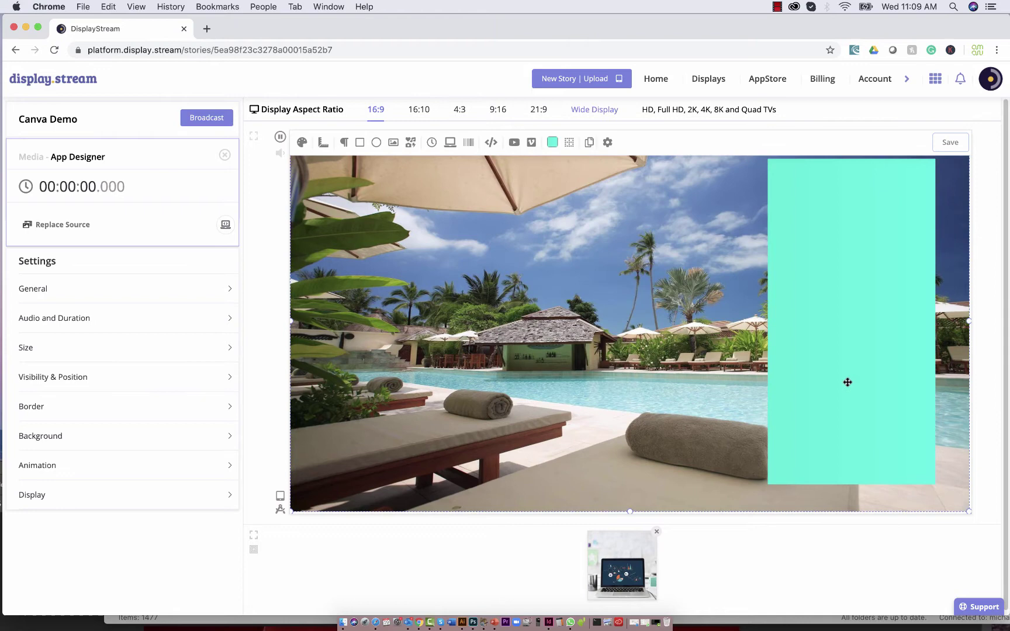
Nudge the turquoise panel, then add a text element reading 'Special Offer'.
left_click_drag(848, 382, 858, 385)
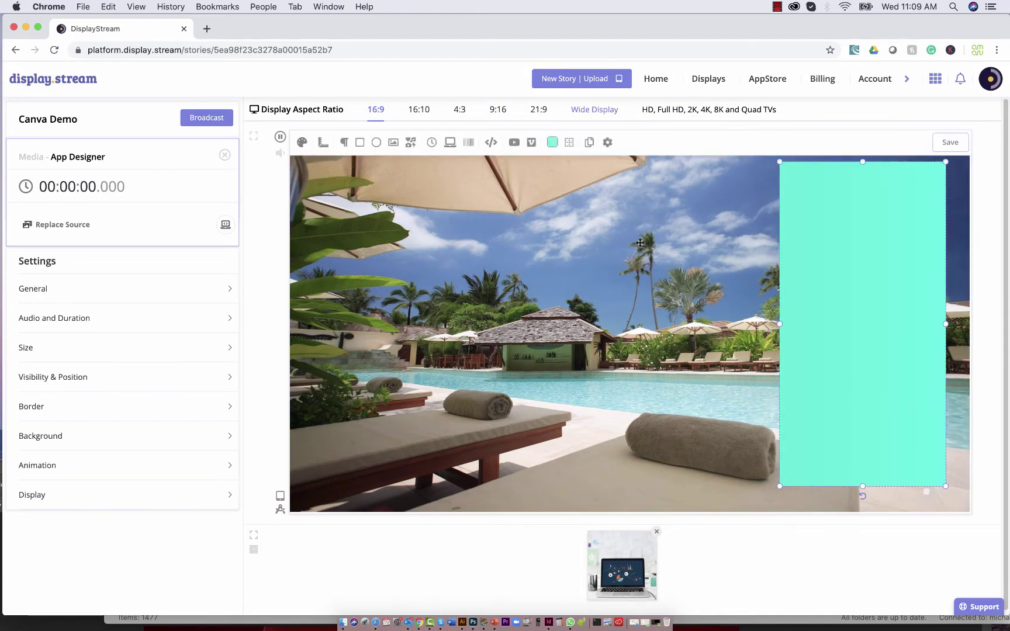
left_click(342, 144)
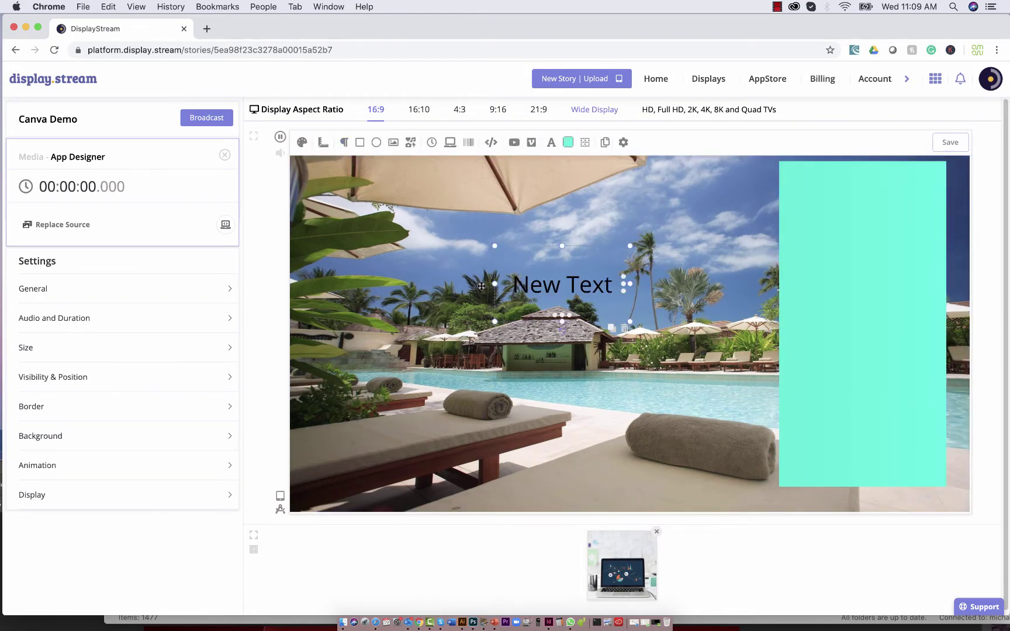
triple_click(533, 288)
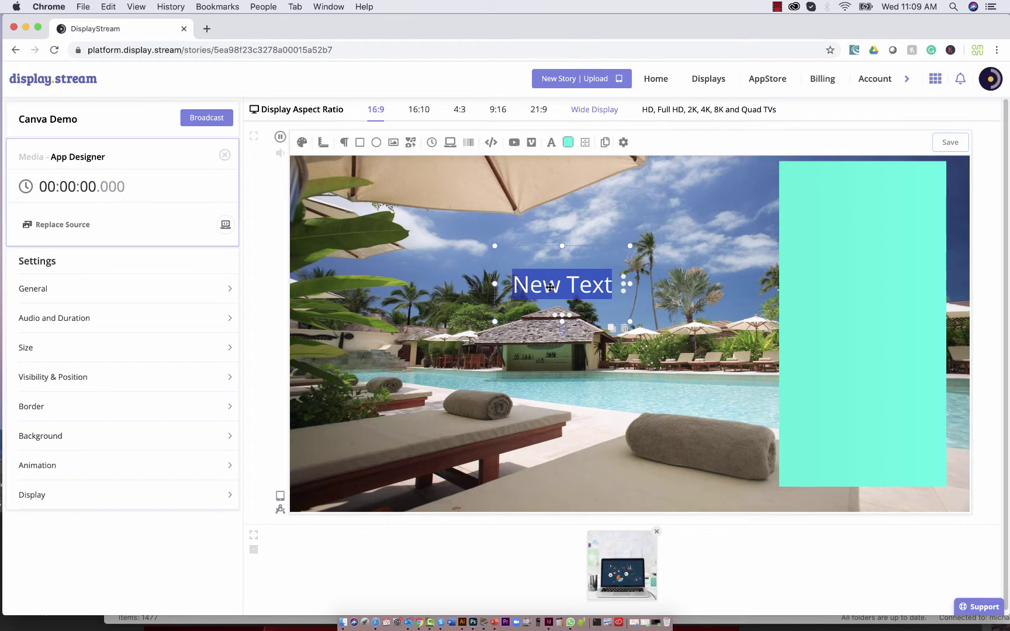
type("Speciasl Off")
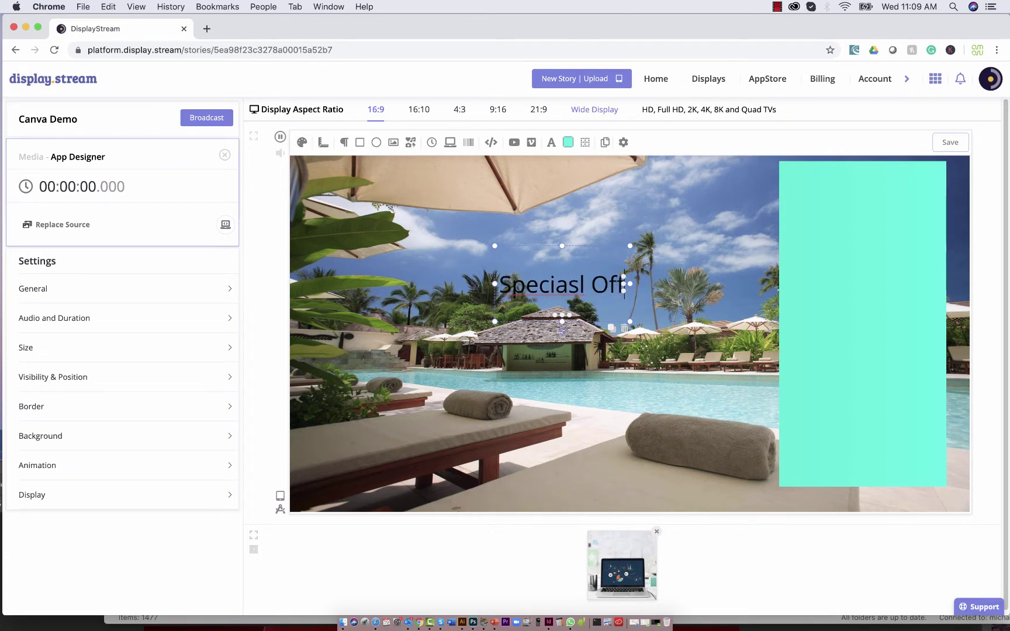
key("BackSpace")
key("BackSpace")
key("BackSpace")
key("BackSpace")
key("BackSpace")
key("BackSpace")
key("BackSpace")
type("al")
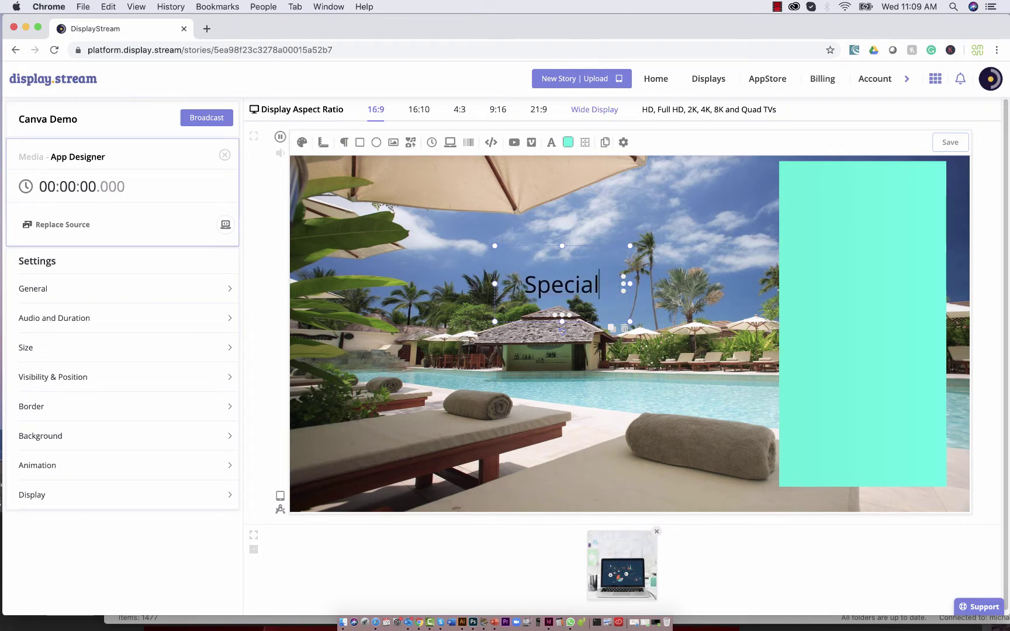
type(" Offer")
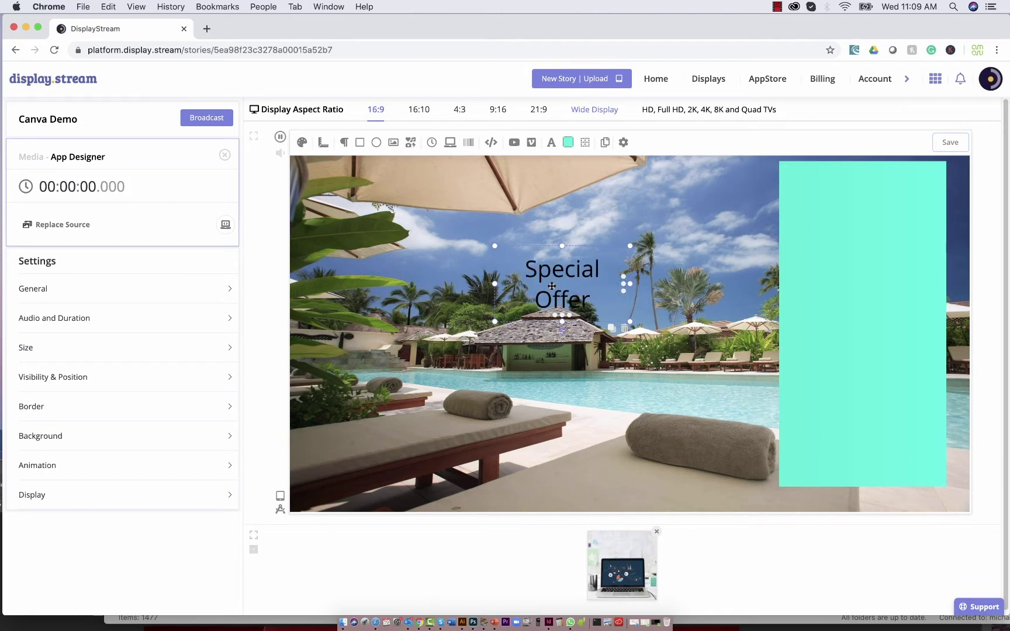
Drag 'Special Offer' onto the panel's top and resize its box to fit one line.
left_click_drag(583, 267, 858, 189)
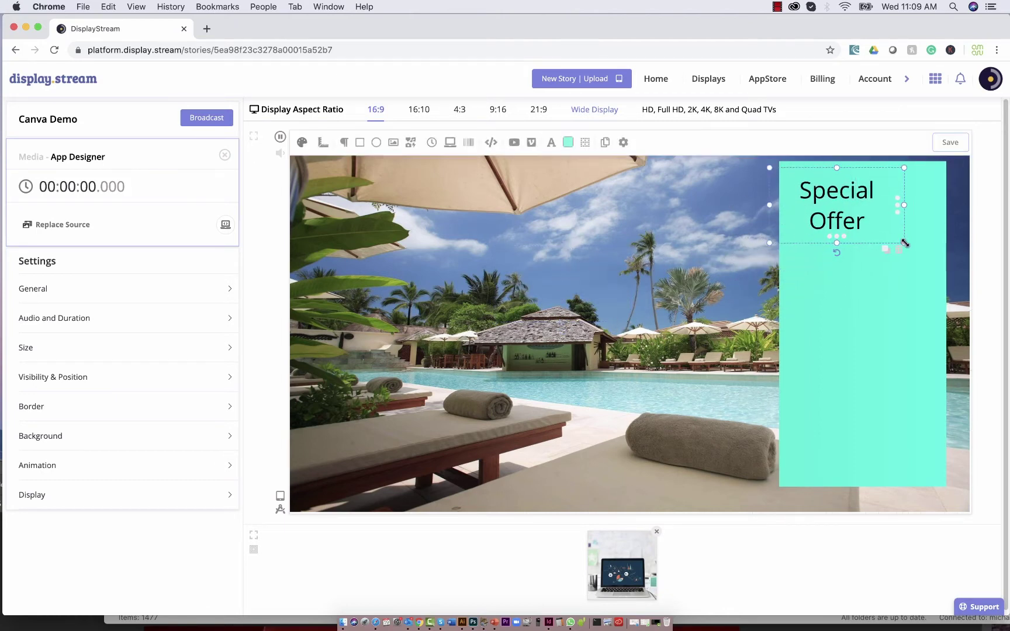
left_click_drag(904, 243, 955, 267)
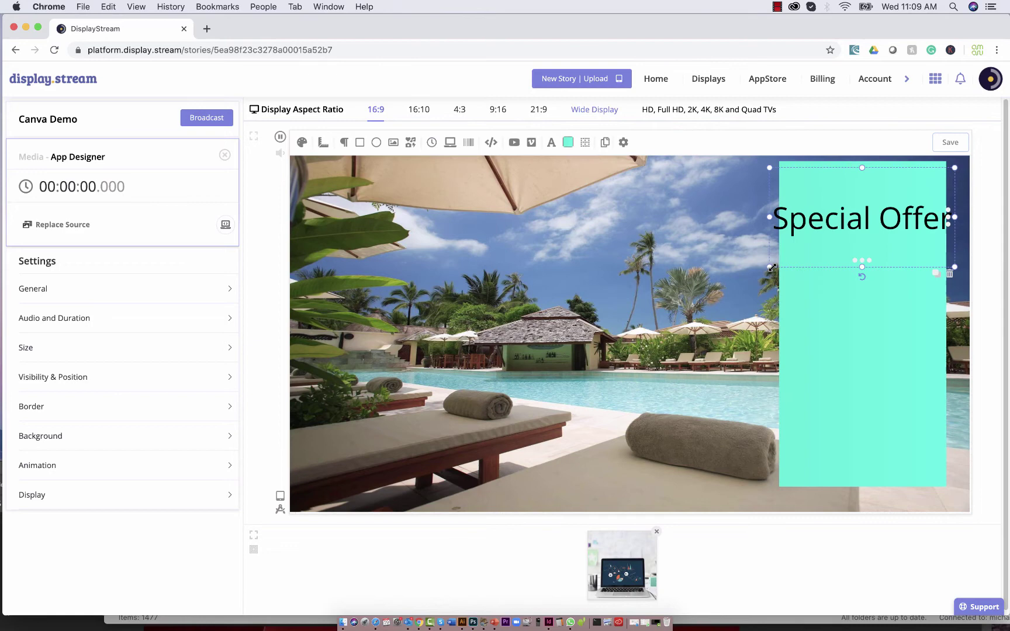
mouse_move(771, 267)
left_mouse_down()
mouse_move(792, 260)
mouse_move(777, 256)
left_mouse_up()
left_click(841, 212)
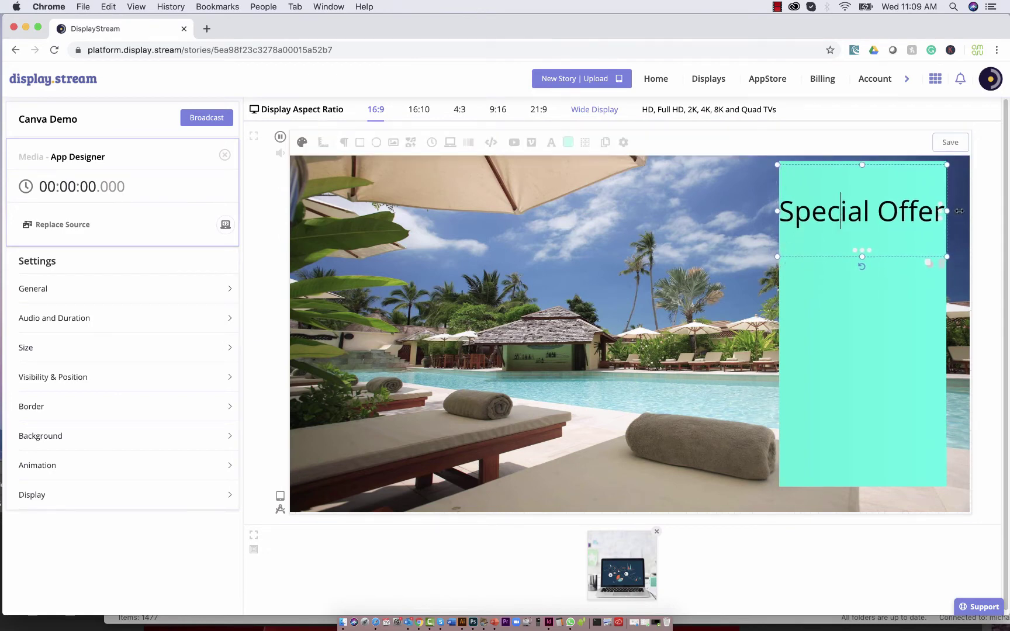
left_click_drag(959, 211, 936, 211)
left_click_drag(808, 248, 804, 221)
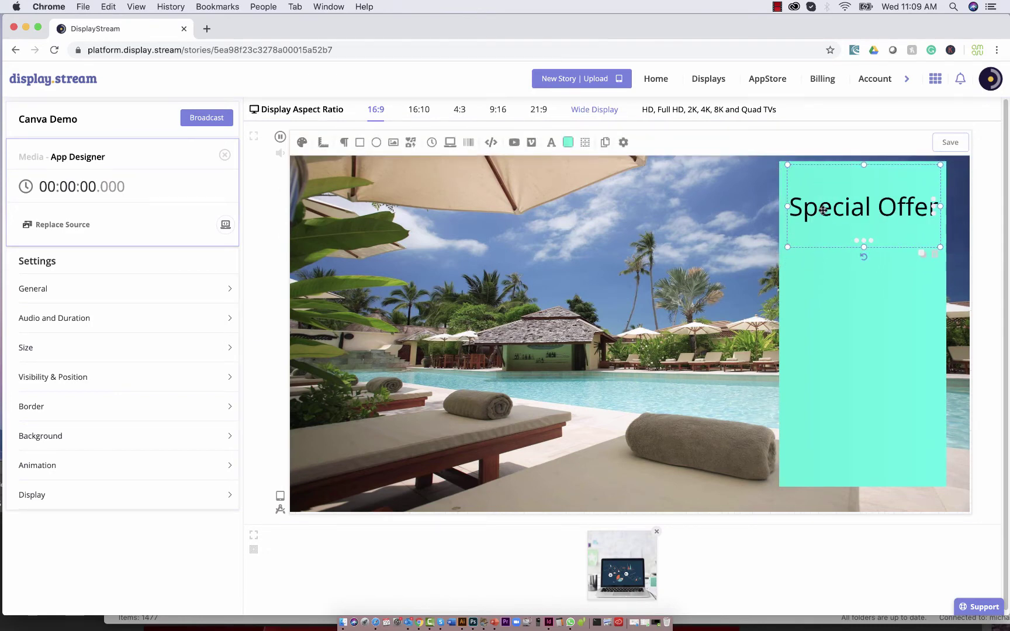
Try Noto Serif, Bitter and Lilita One, then set the heading font to Montserrat.
left_click(551, 143)
left_click(615, 176)
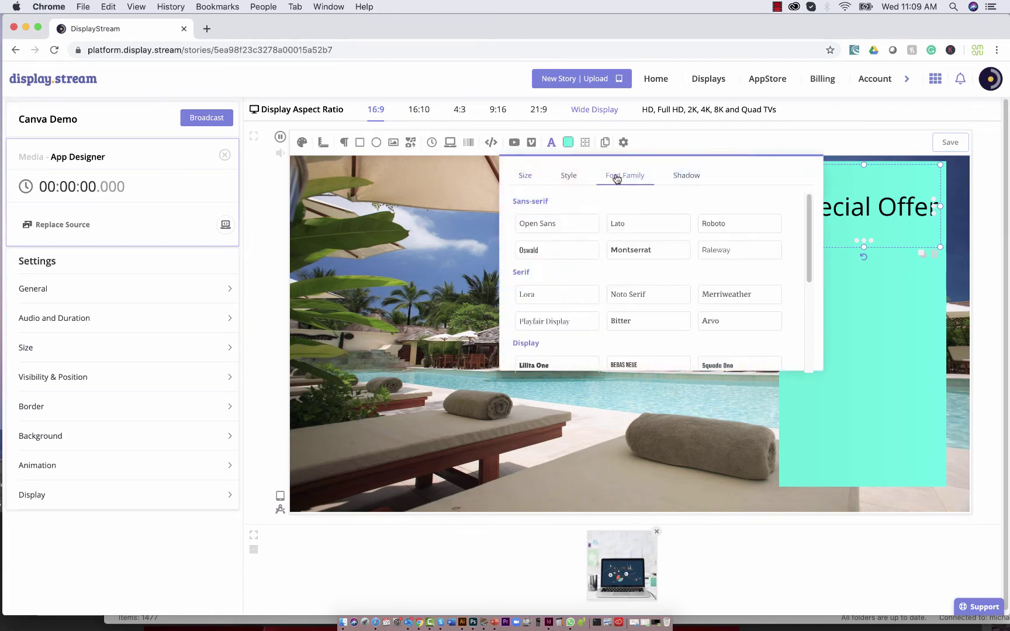
left_click(658, 250)
left_click(645, 298)
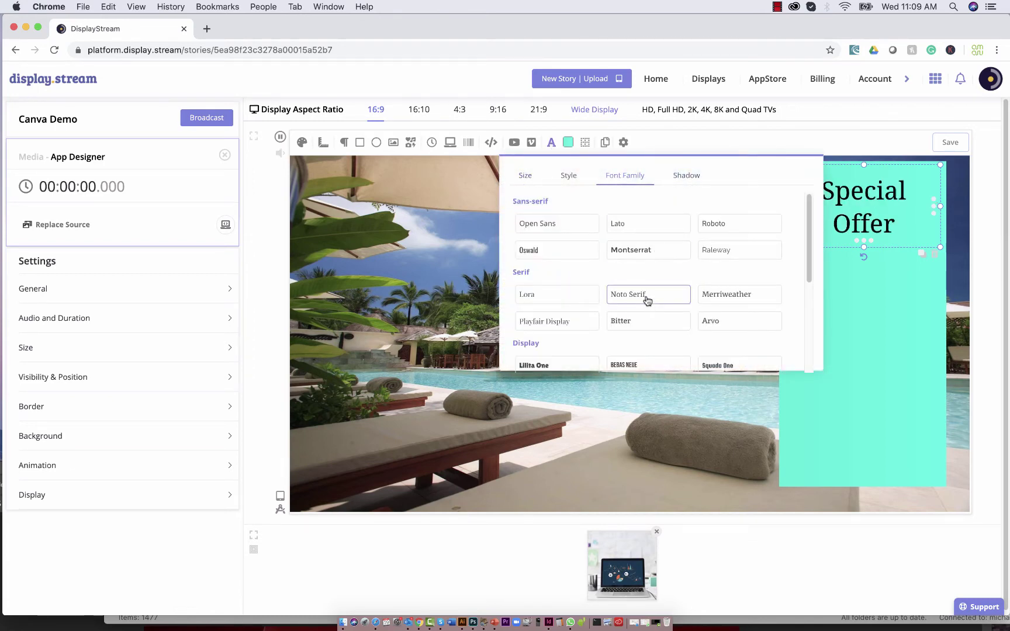
left_click(645, 322)
scroll(643, 310, "down", 3)
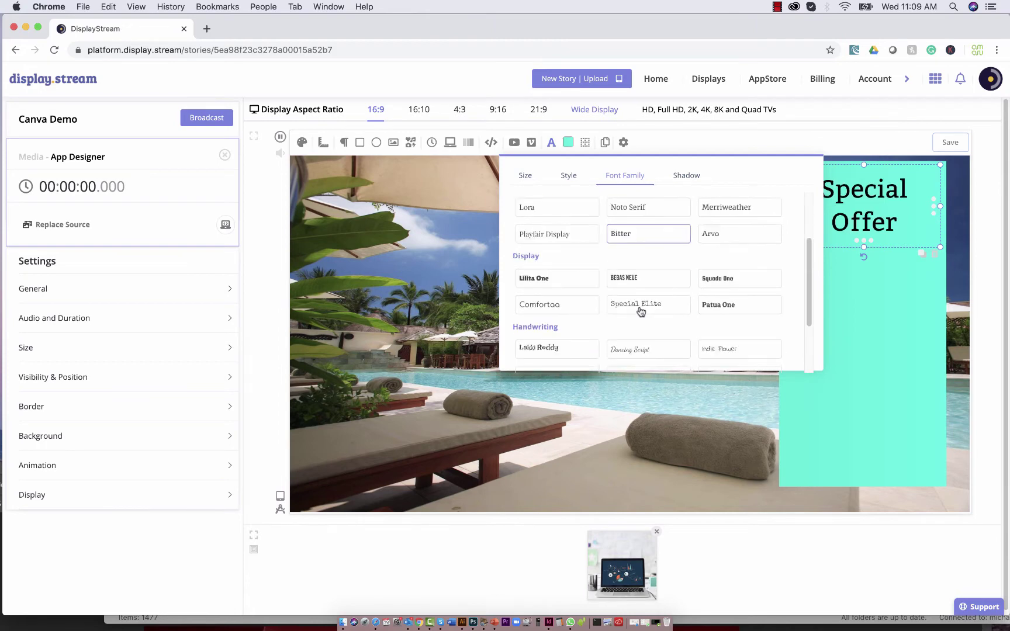
left_click(567, 284)
scroll(636, 241, "up", 3)
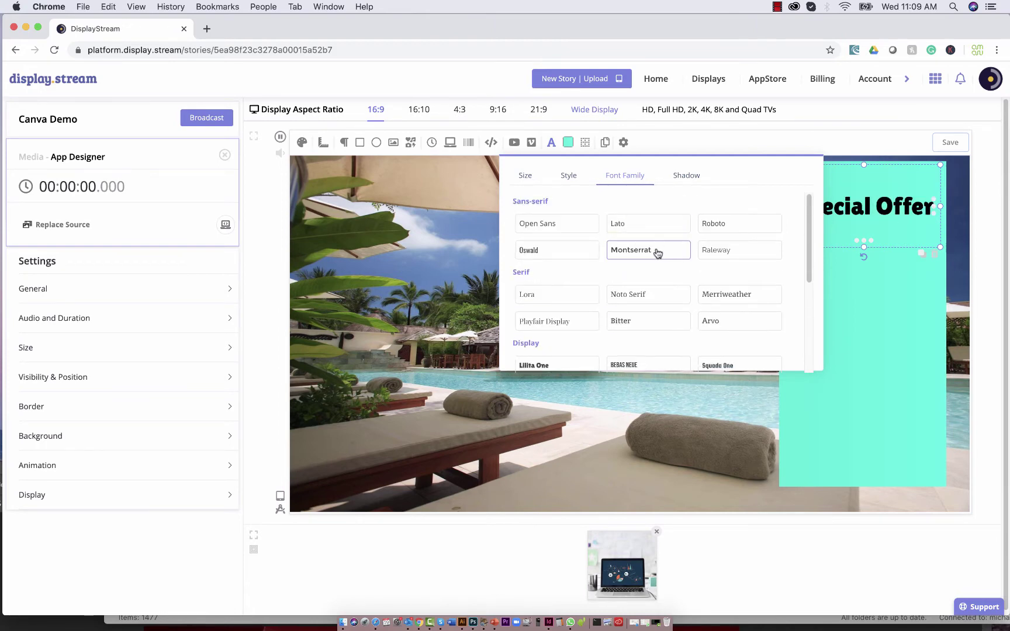
left_click(657, 252)
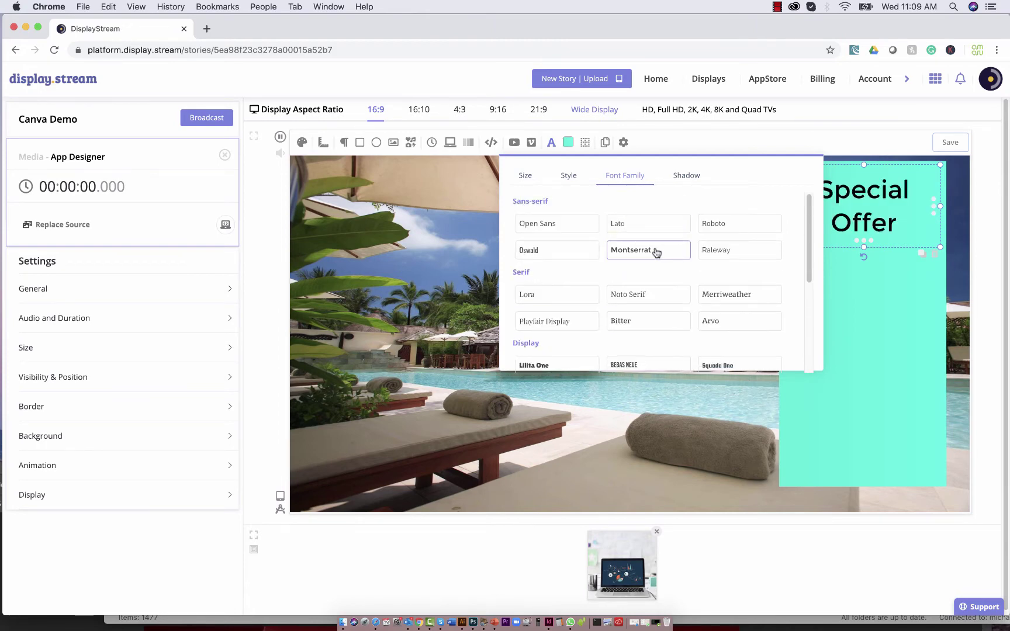
left_click(842, 338)
Widen the heading box to keep one line and extend the turquoise panel leftward.
left_click_drag(788, 206, 777, 206)
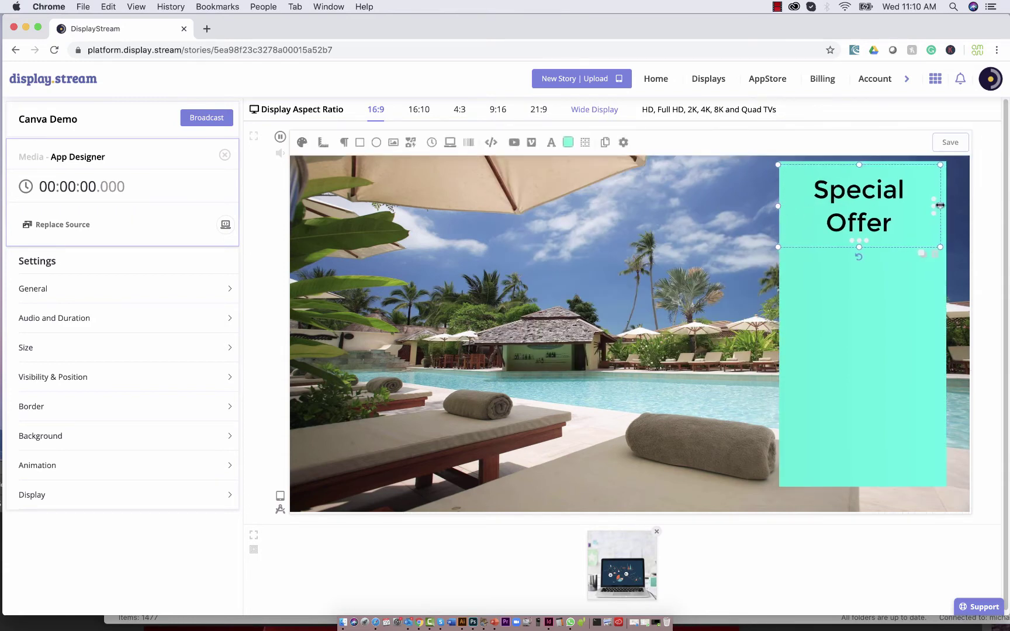
left_click_drag(940, 206, 946, 206)
mouse_move(777, 206)
left_mouse_down()
mouse_move(790, 206)
mouse_move(781, 206)
left_mouse_up()
left_click(862, 325)
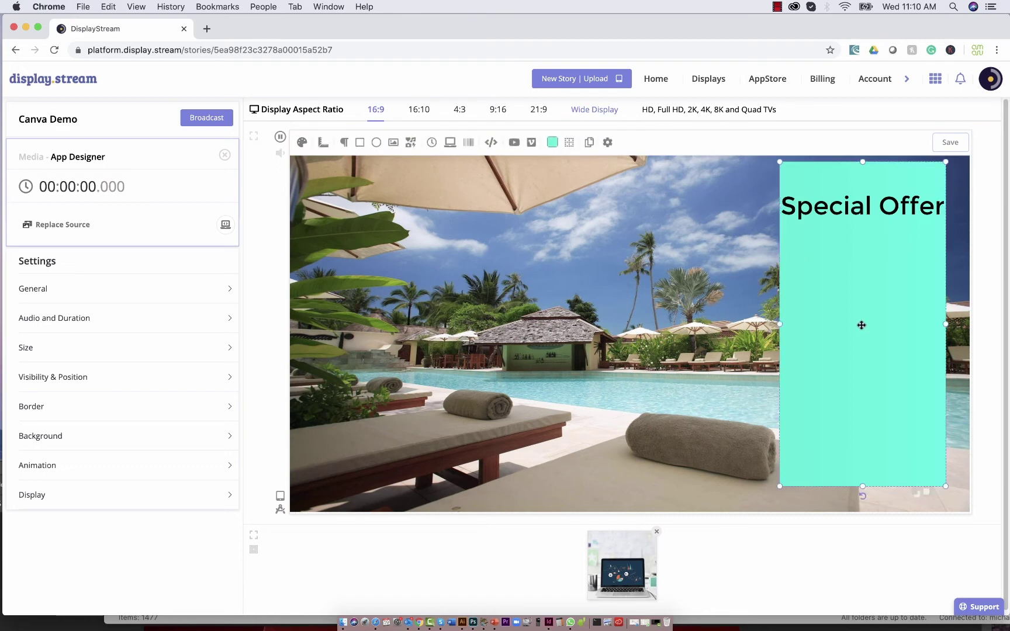
left_click_drag(781, 324, 761, 325)
double_click(889, 206)
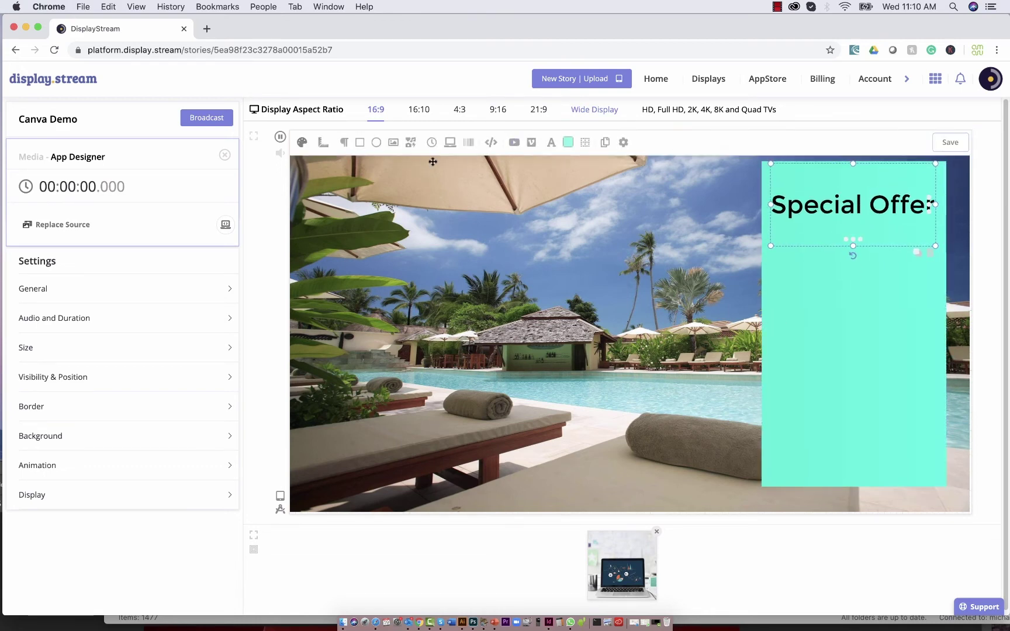
Add a one-line 'Limited Time' text and place it under Special Offer.
left_click(343, 142)
triple_click(538, 285)
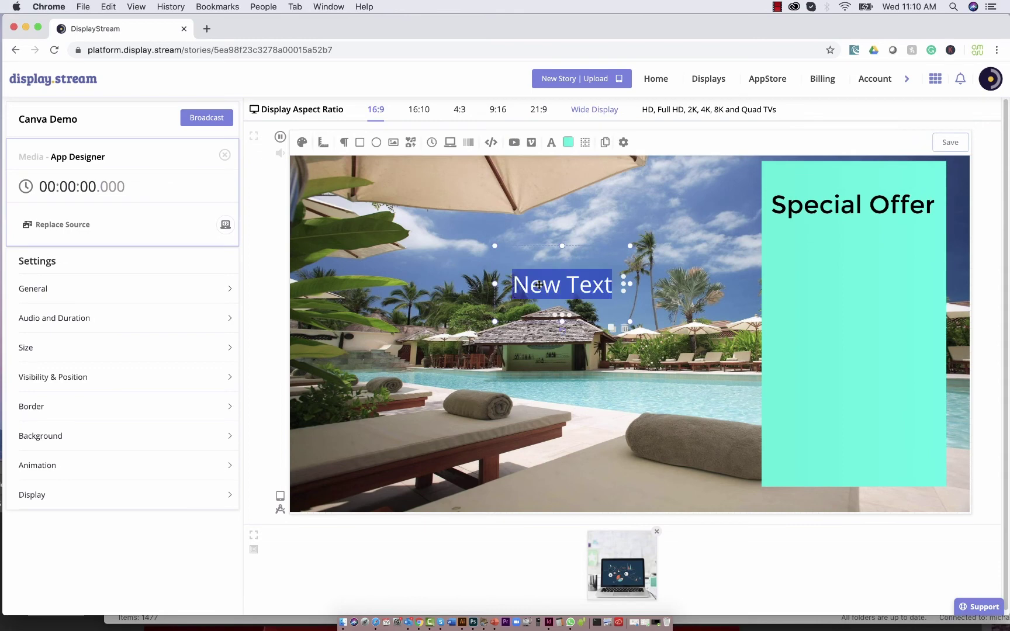
type("Limite")
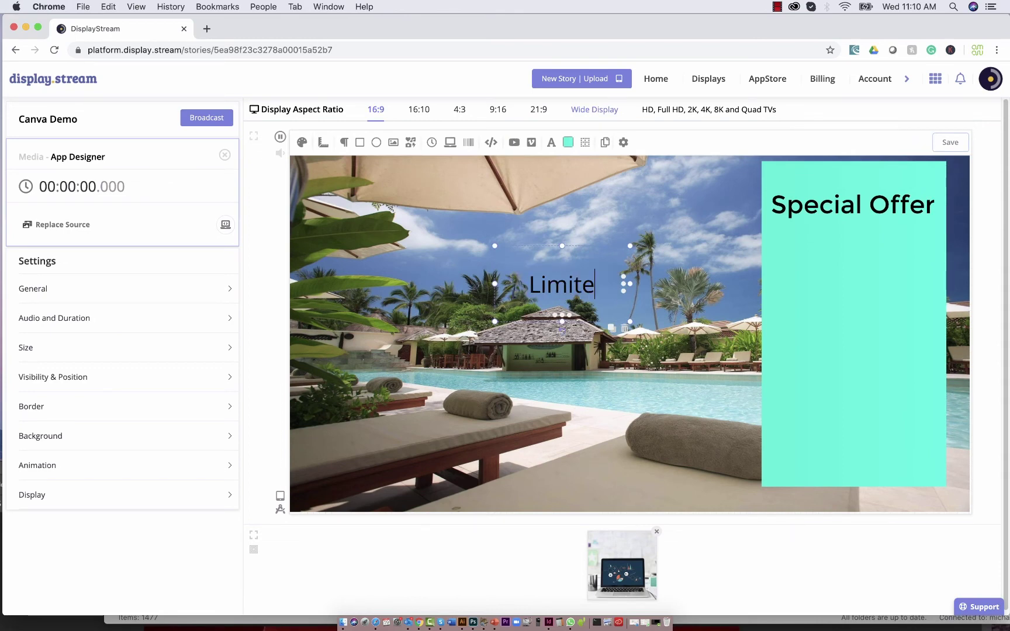
type("d Time")
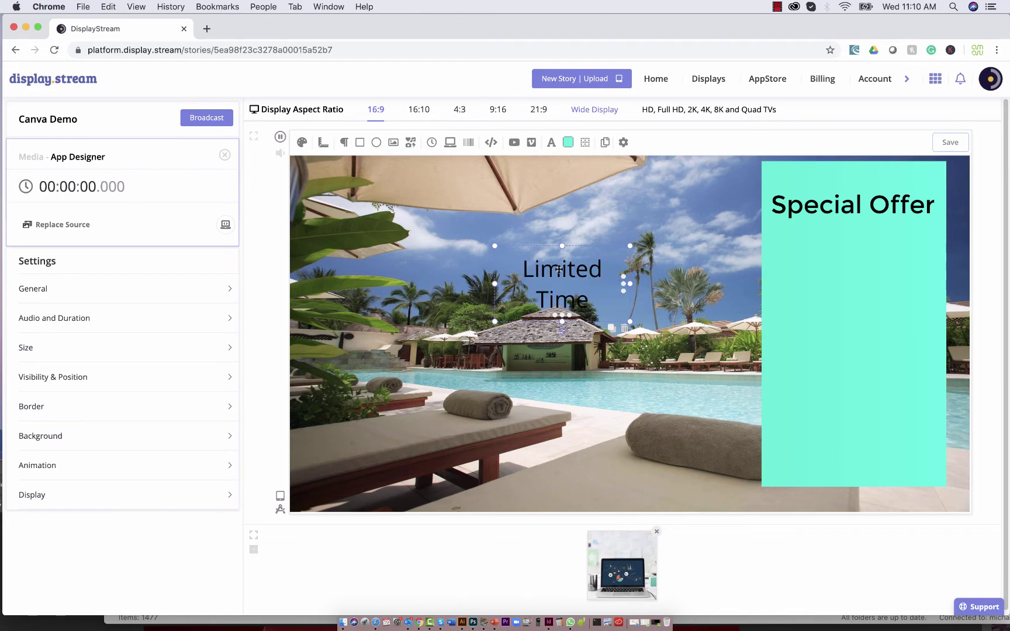
left_click_drag(630, 323, 630, 295)
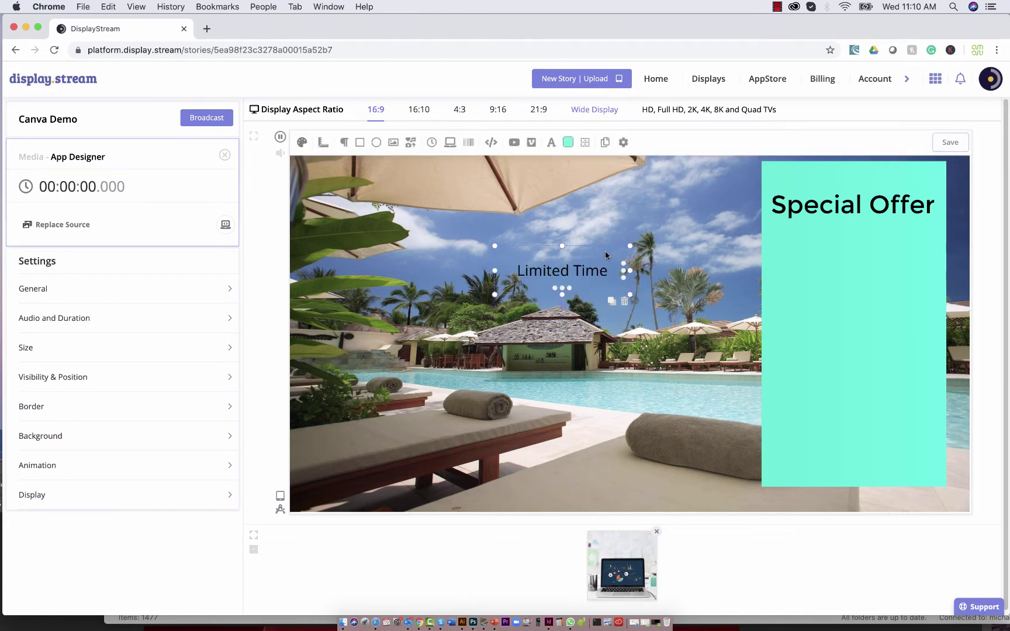
left_click_drag(576, 267, 862, 234)
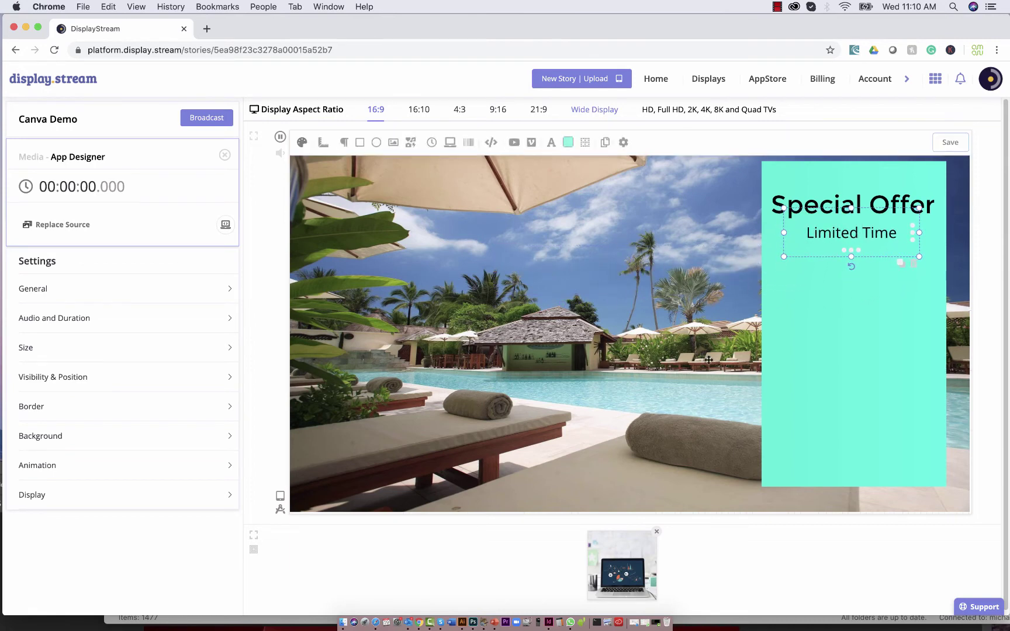
left_click(447, 232)
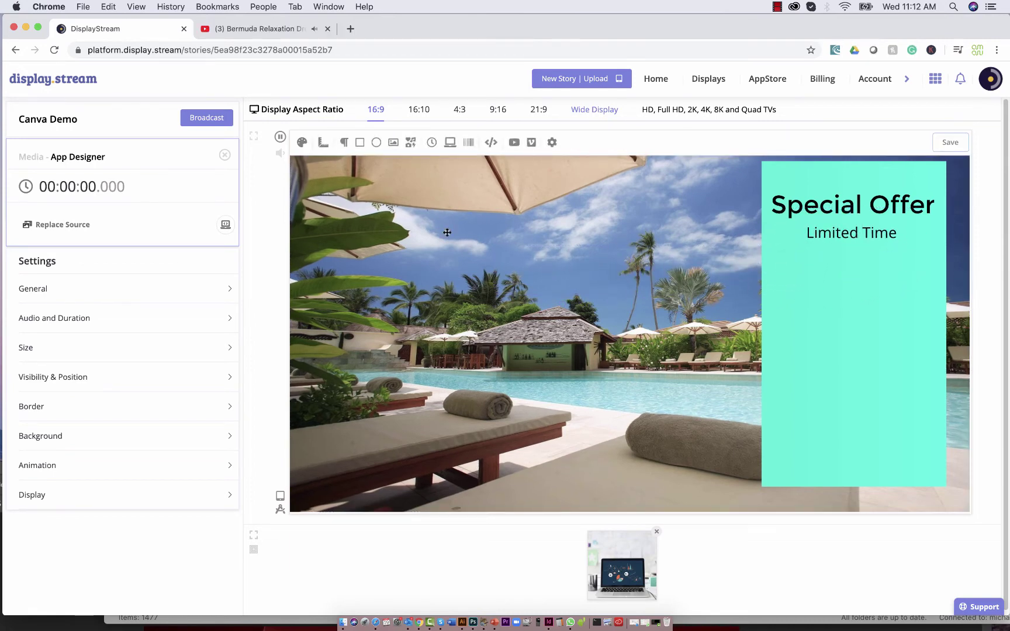
Embed the pasted Bermuda Relaxation Drone 4K YouTube link and shrink the video frame.
left_click(514, 142)
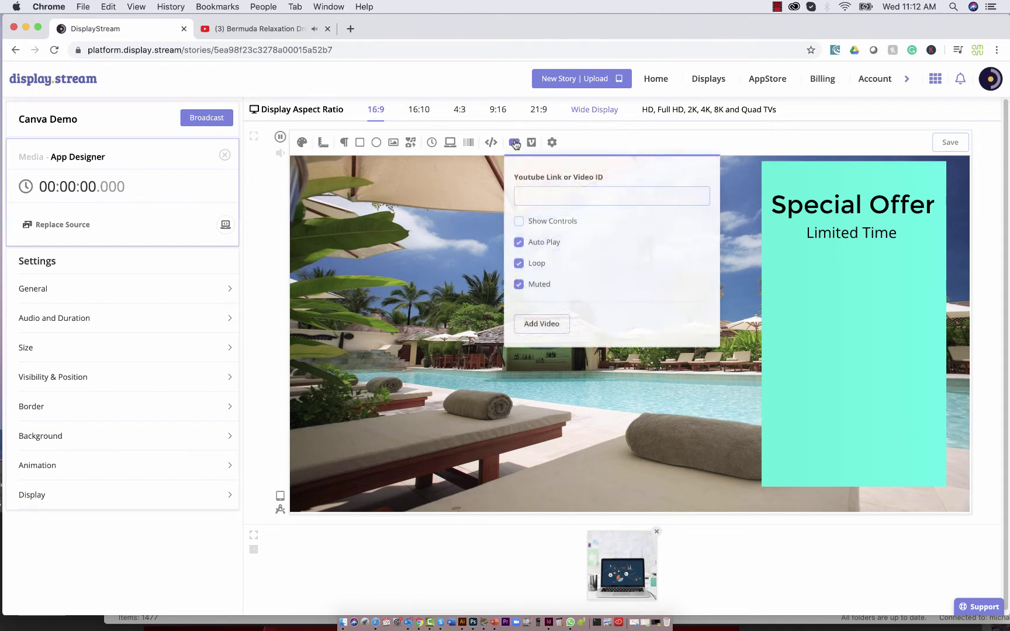
left_click(531, 196)
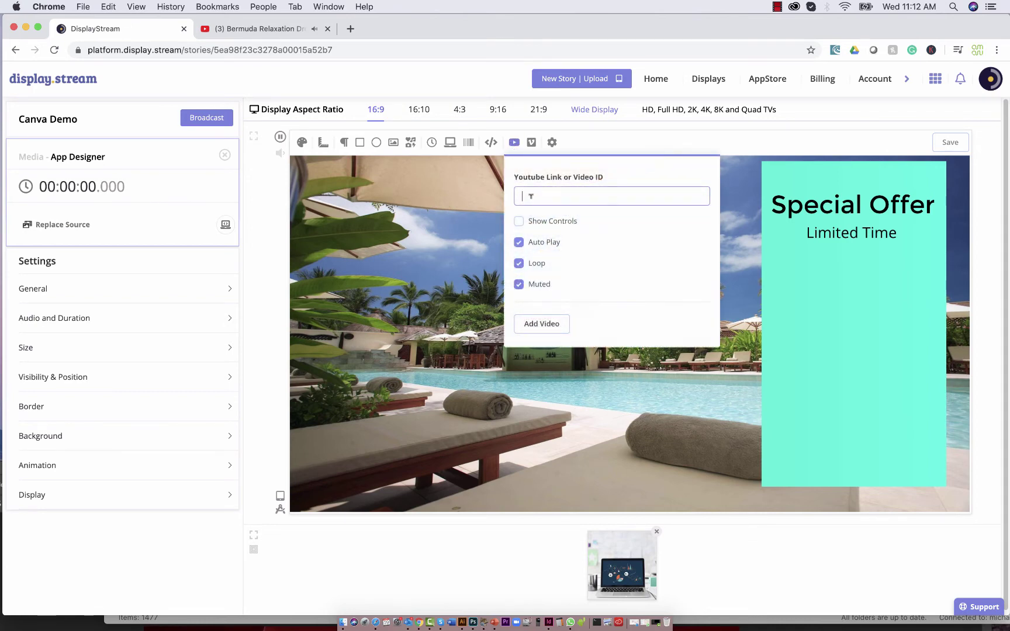
key("super+v")
left_click(539, 323)
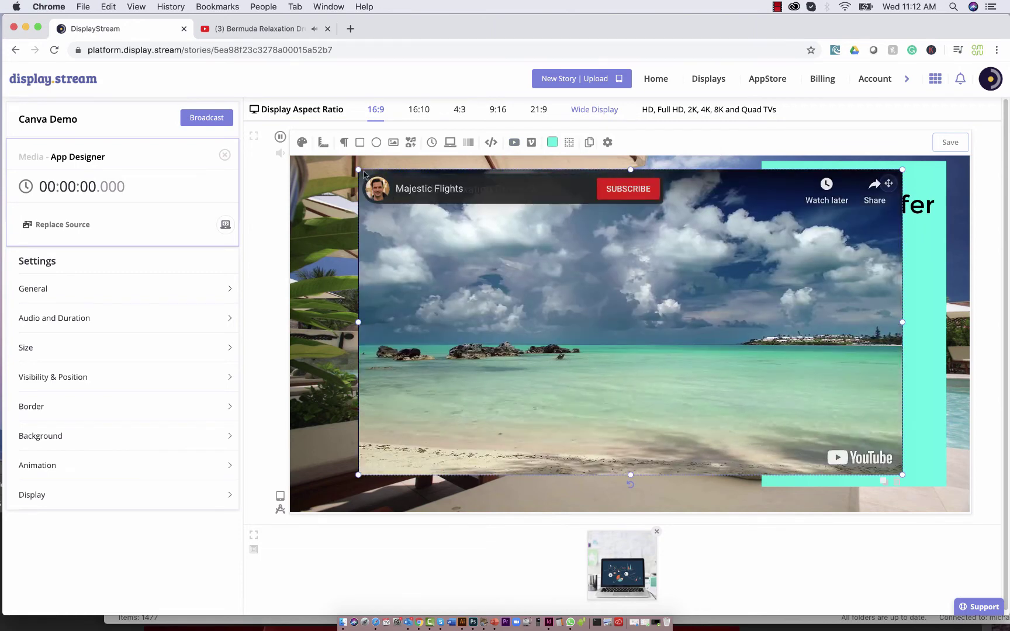
left_click_drag(358, 169, 578, 286)
left_click(574, 496)
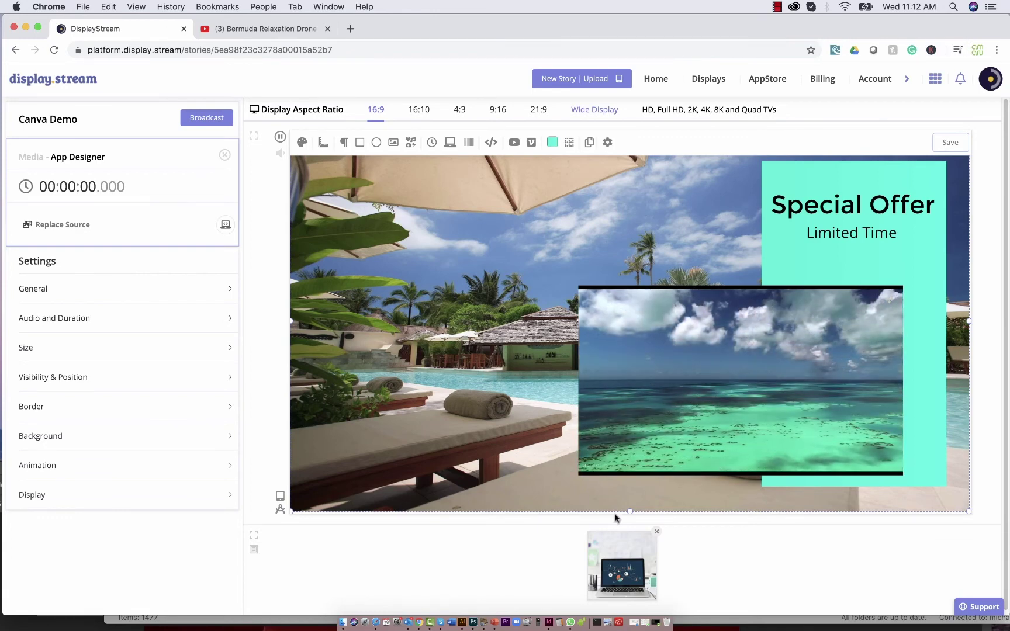
Place a circle at the bottom-right corner and make its yellow fill fully opaque.
left_click(377, 143)
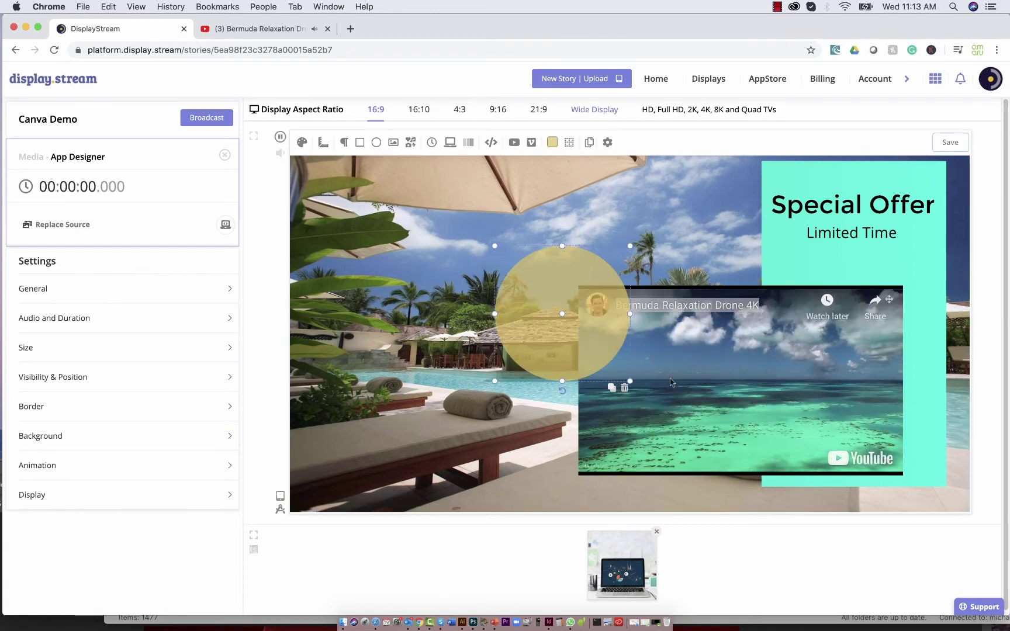
left_click_drag(507, 290, 889, 417)
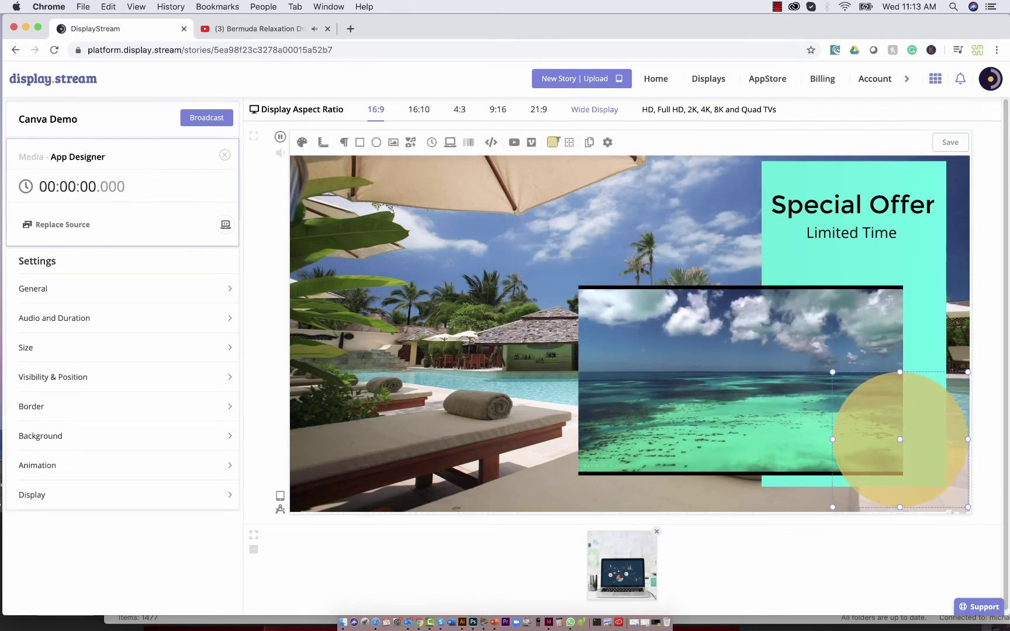
left_click(553, 142)
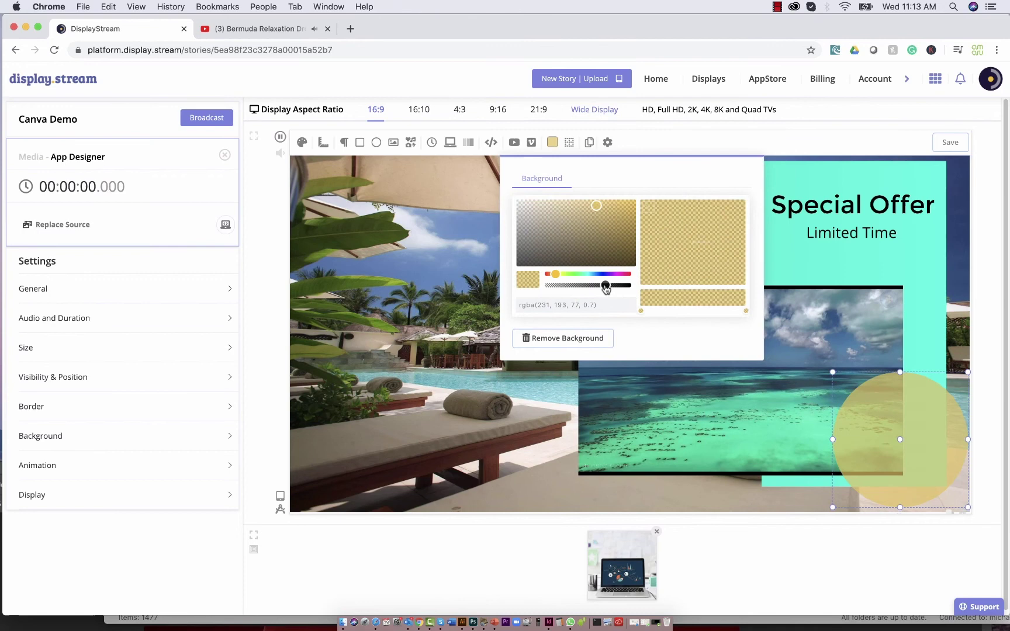
left_click_drag(605, 285, 632, 285)
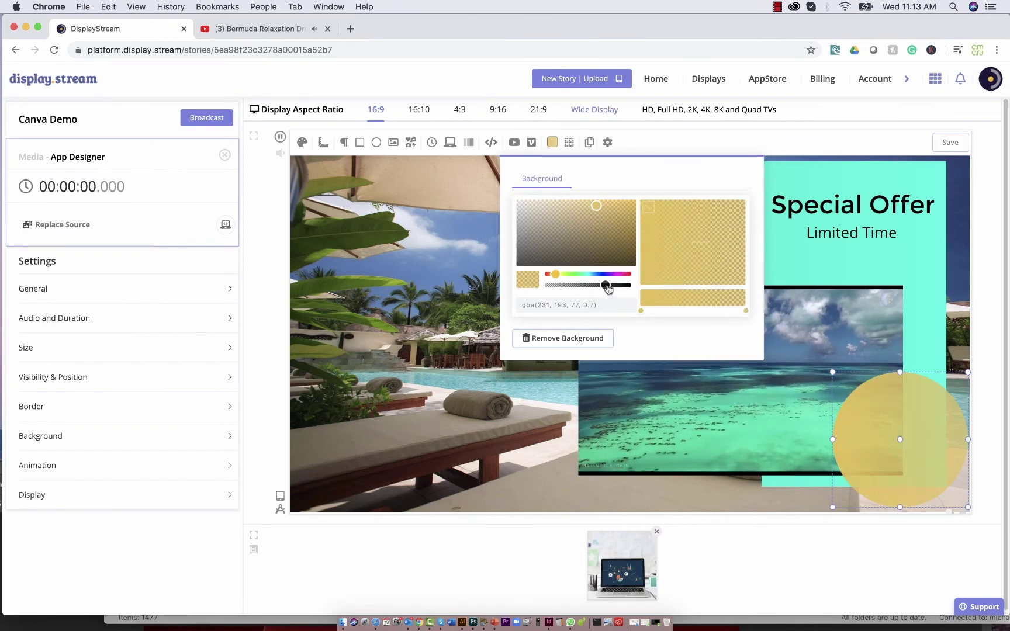
left_click(513, 421)
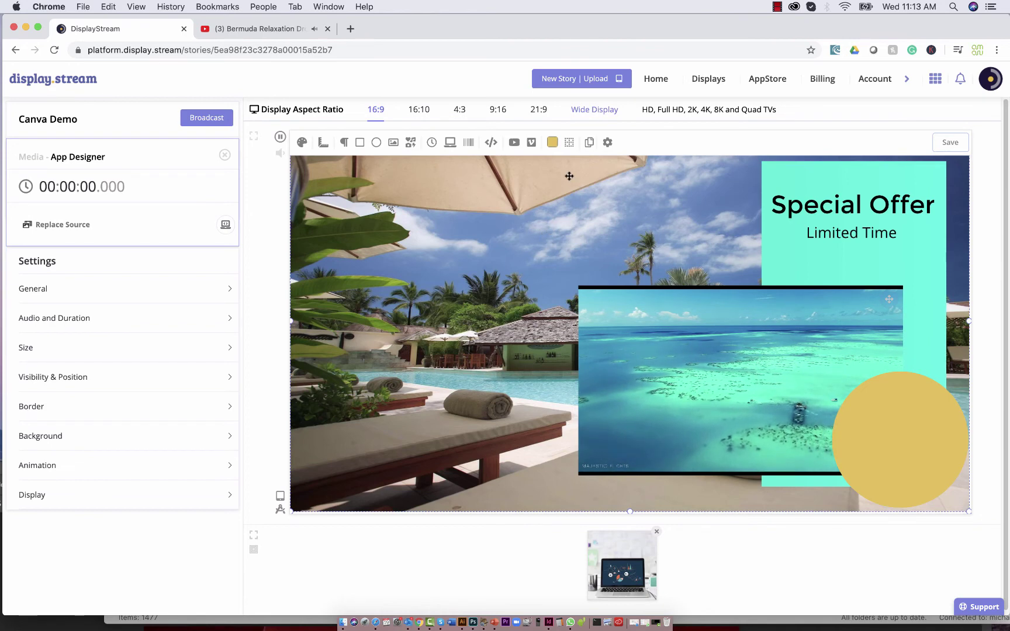
left_click(468, 144)
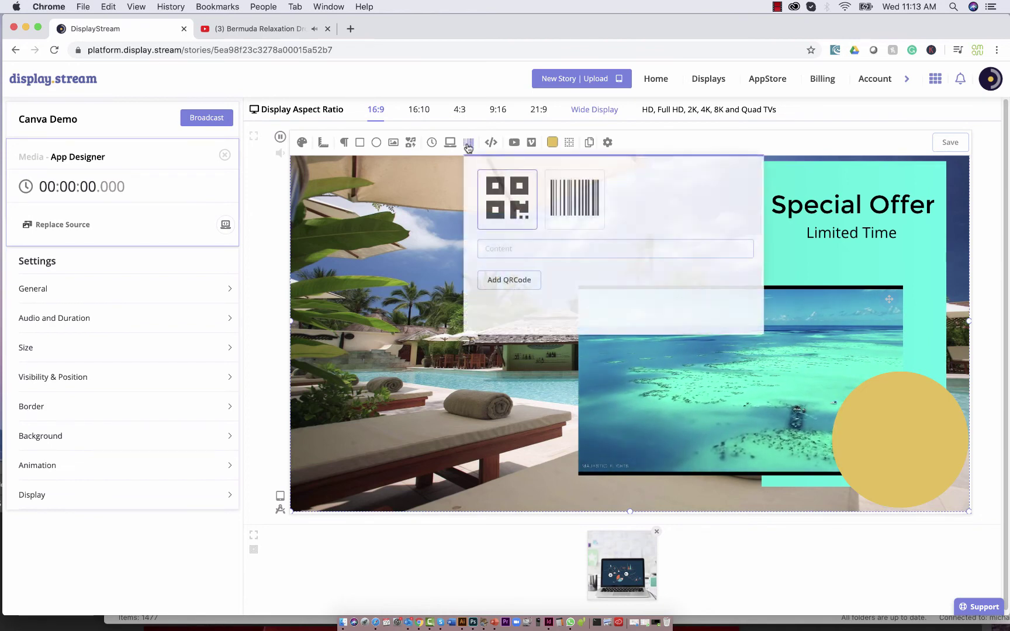
left_click(510, 249)
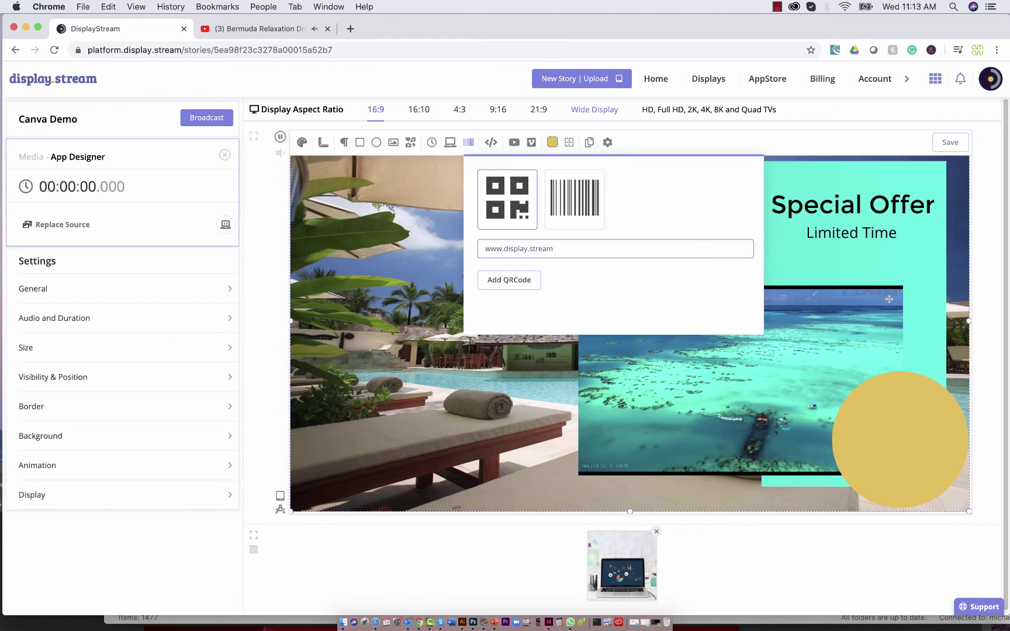
left_click(509, 280)
left_click_drag(539, 292, 862, 416)
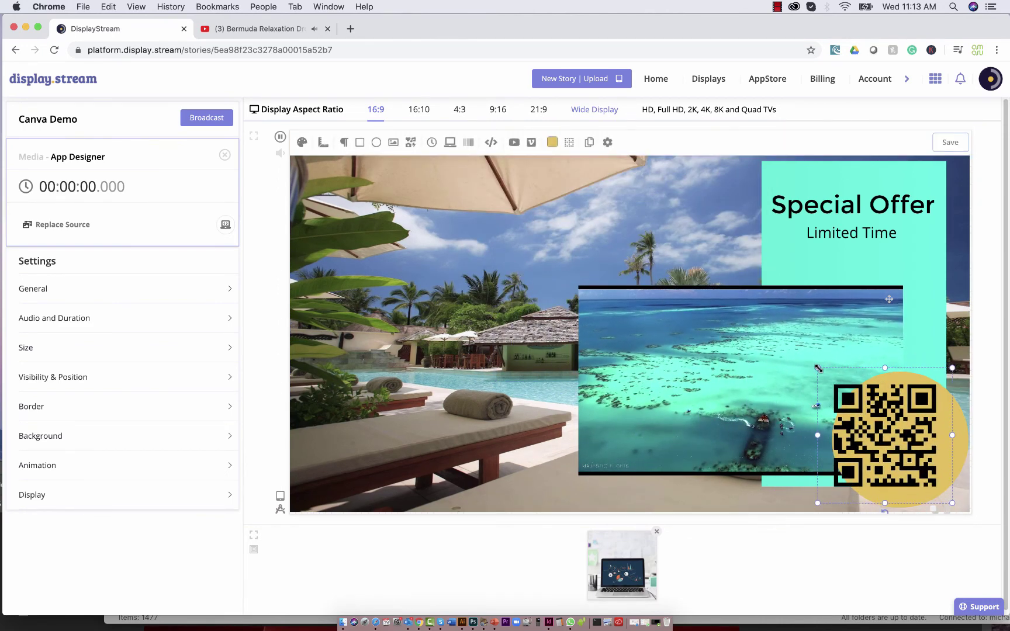
left_click_drag(819, 368, 846, 386)
left_click_drag(900, 419, 906, 423)
left_click(550, 482)
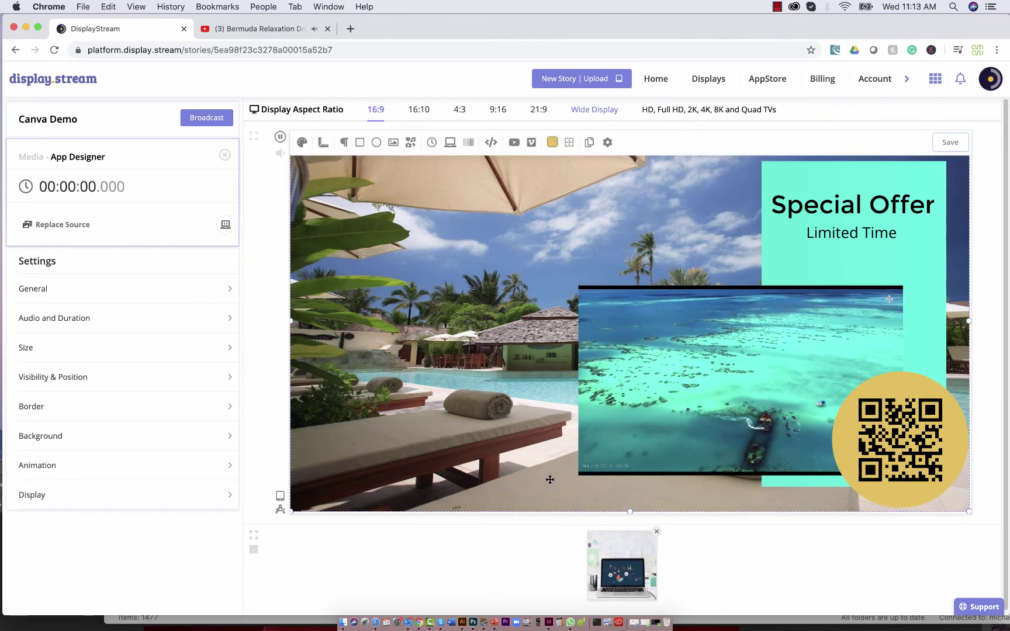